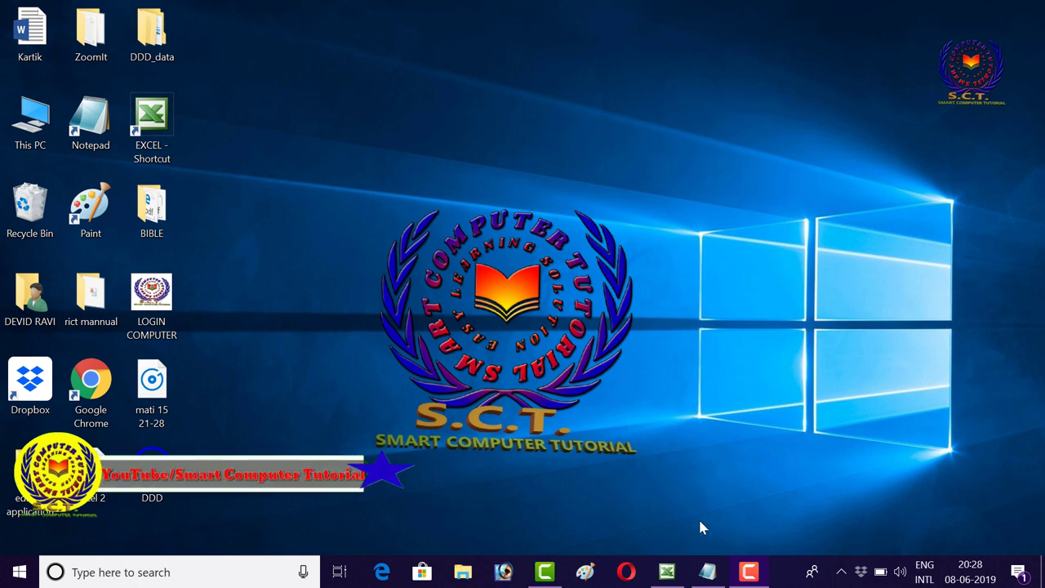
Restore the Excel shortcut notes in Notepad and box the Ctrl+Down Arrow entry in red.
left_click(707, 575)
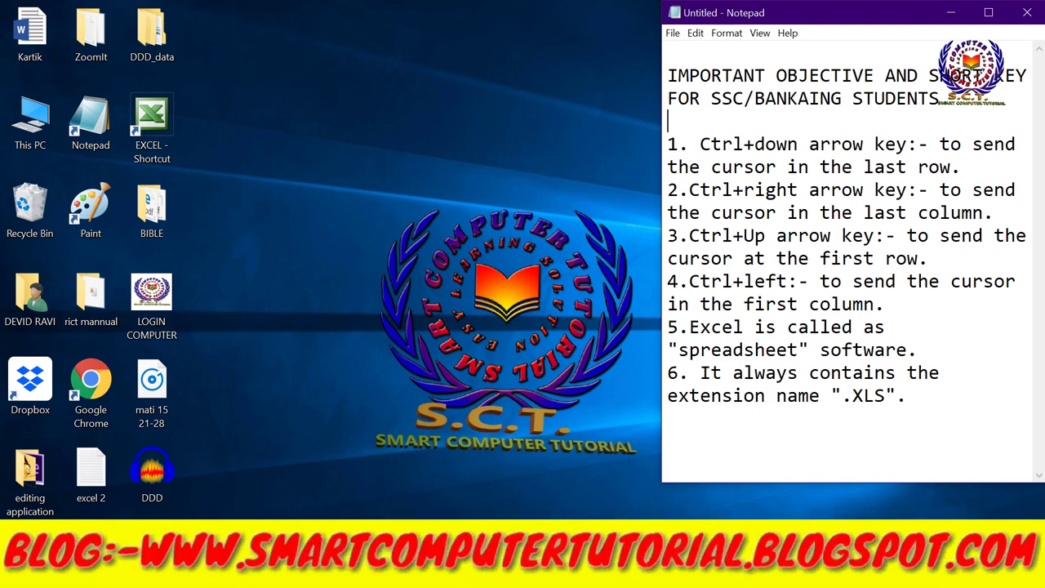
key("BackSpace")
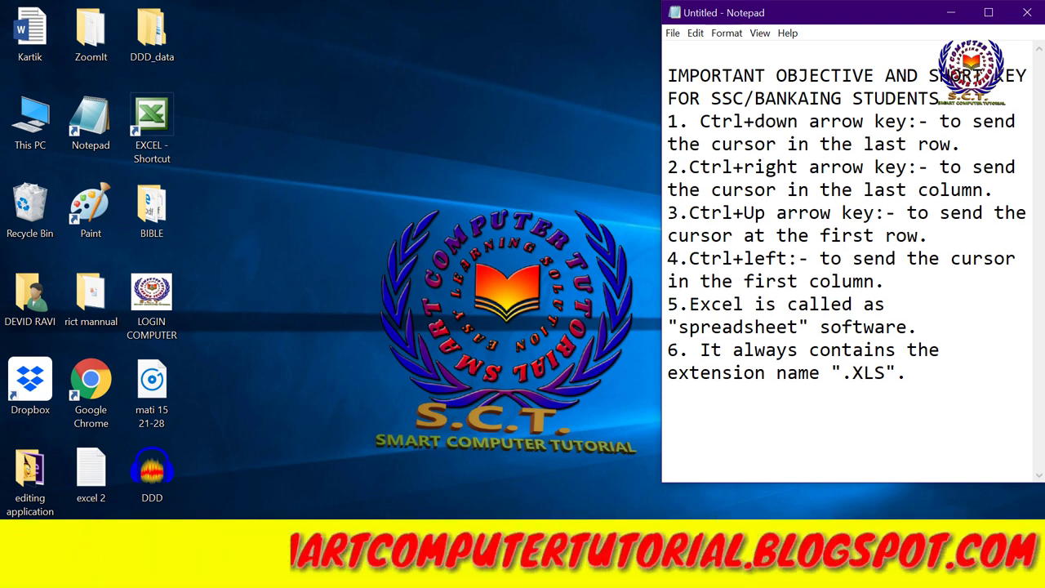
key("Return")
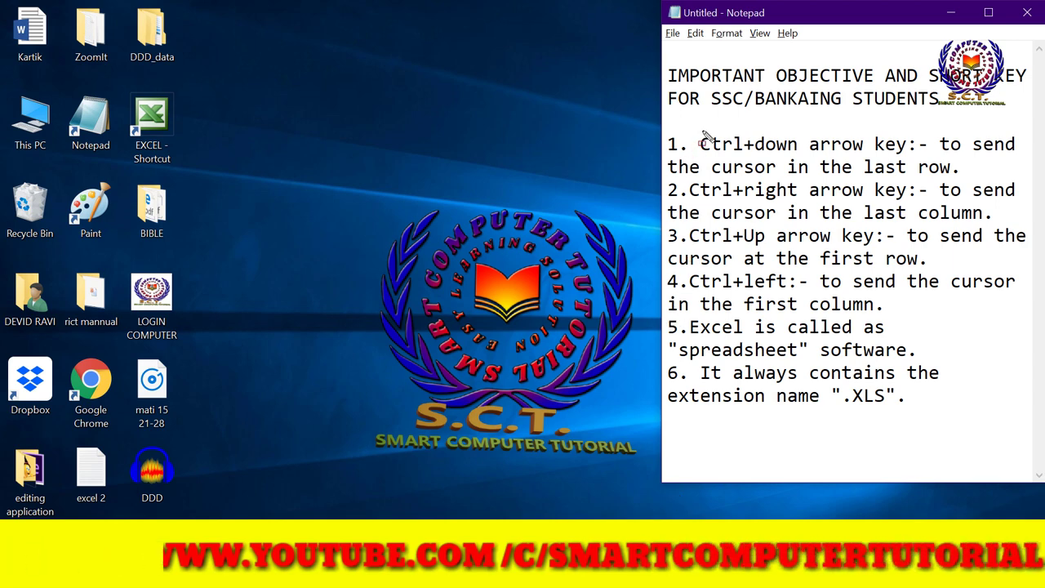
mouse_move(694, 137)
left_mouse_down()
mouse_move(873, 165)
mouse_move(915, 160)
left_mouse_up()
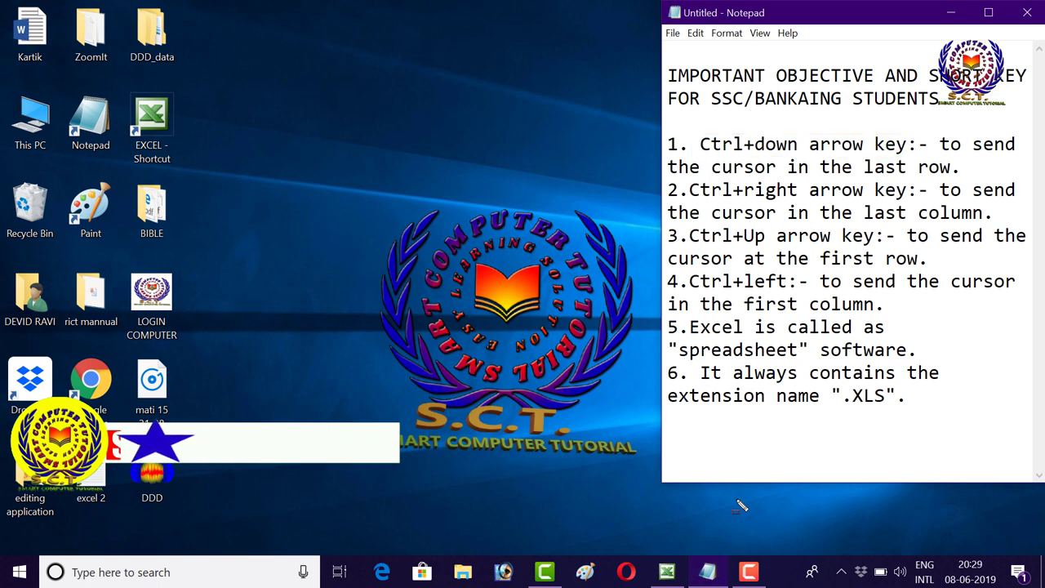
Switch to the blank Book1 workbook and set its zoom to 200% through View > Zoom.
left_click(668, 575)
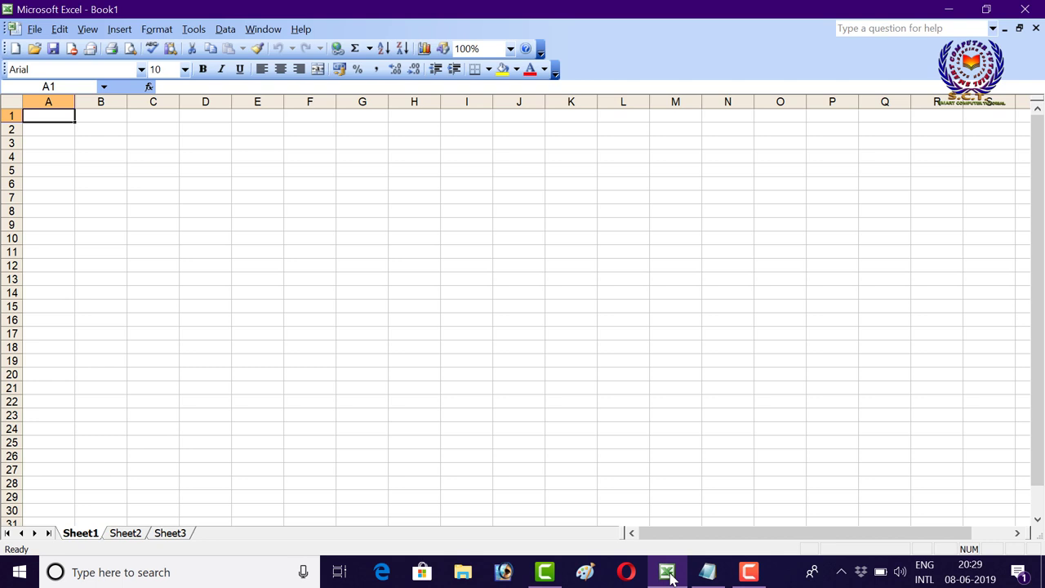
key("alt+v")
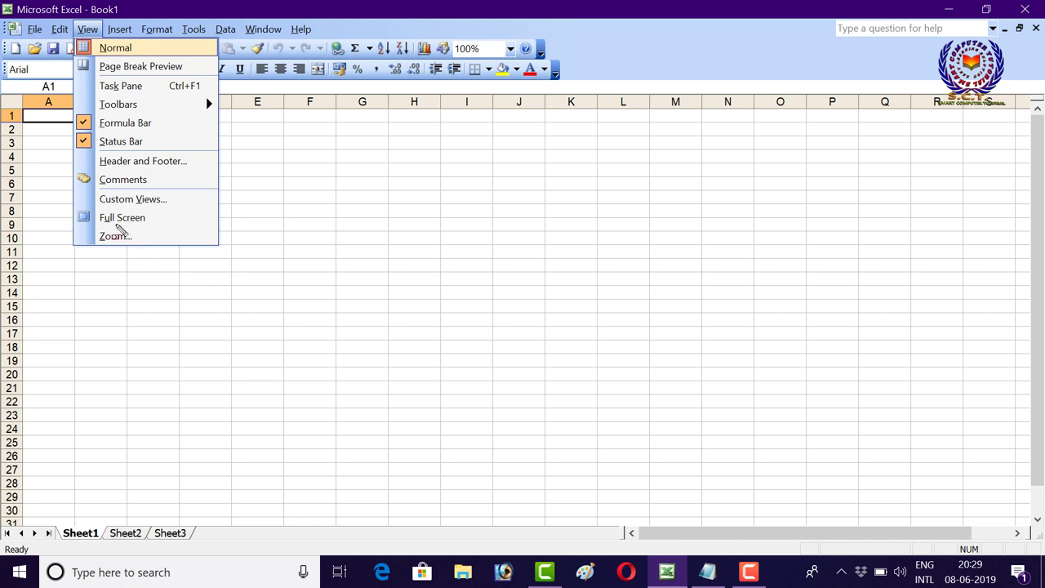
left_click(138, 254)
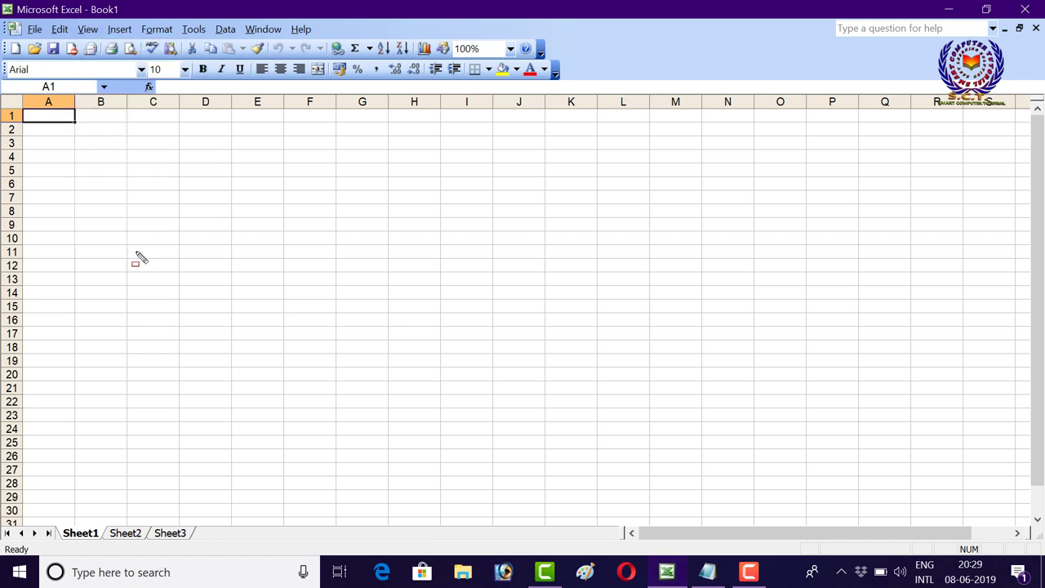
key("alt+v")
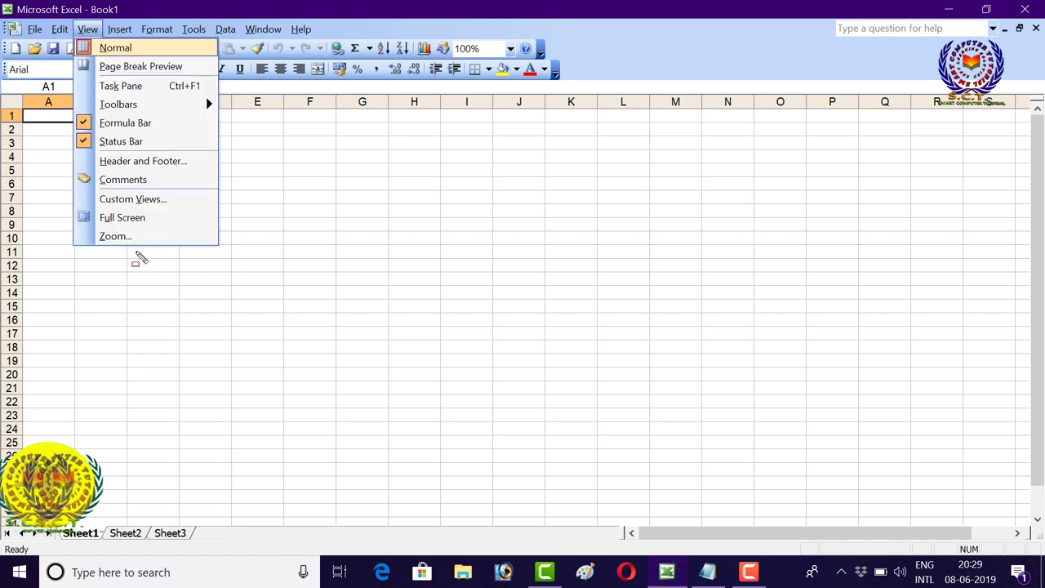
key("z")
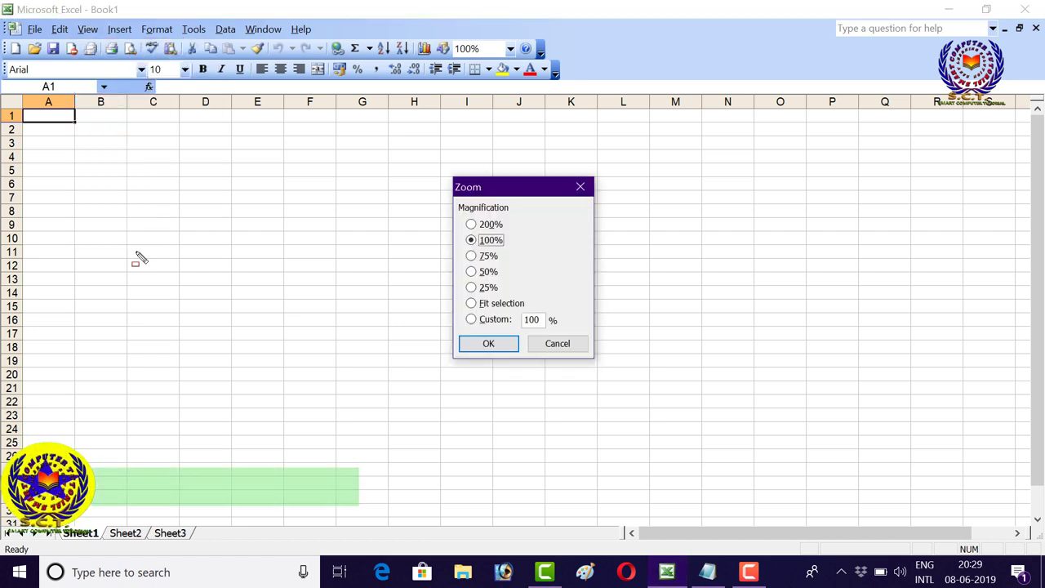
key("Up")
key("Tab")
key("Return")
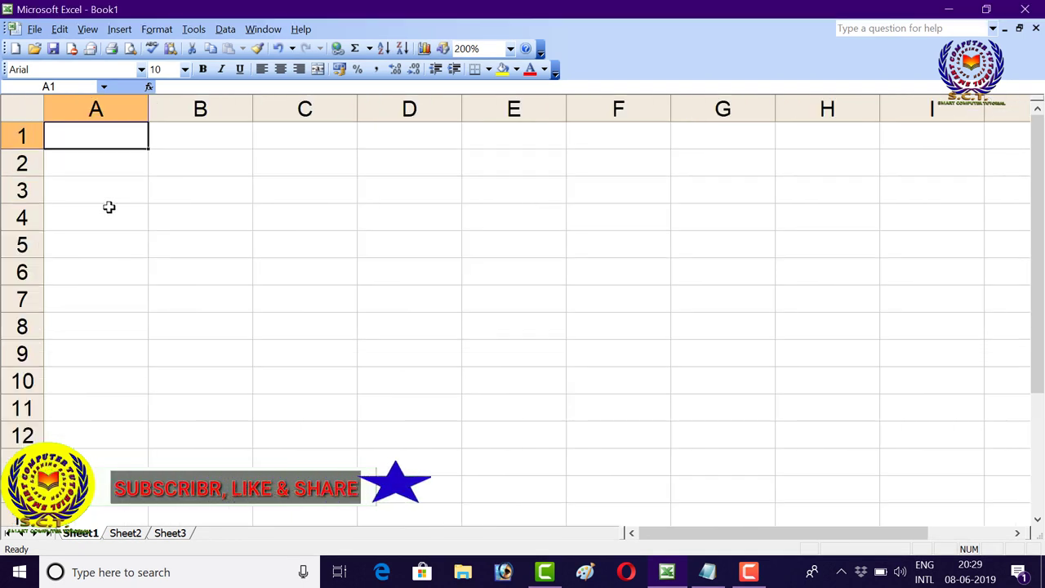
Enter 65536 in C2 with the label 'rows' beside it in B2.
left_click(279, 181)
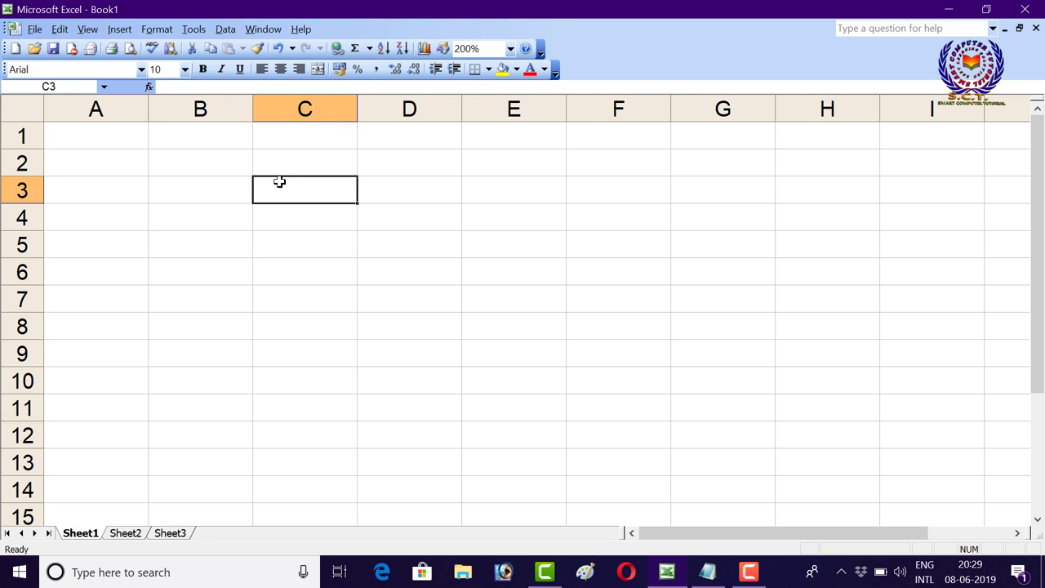
left_click(67, 134)
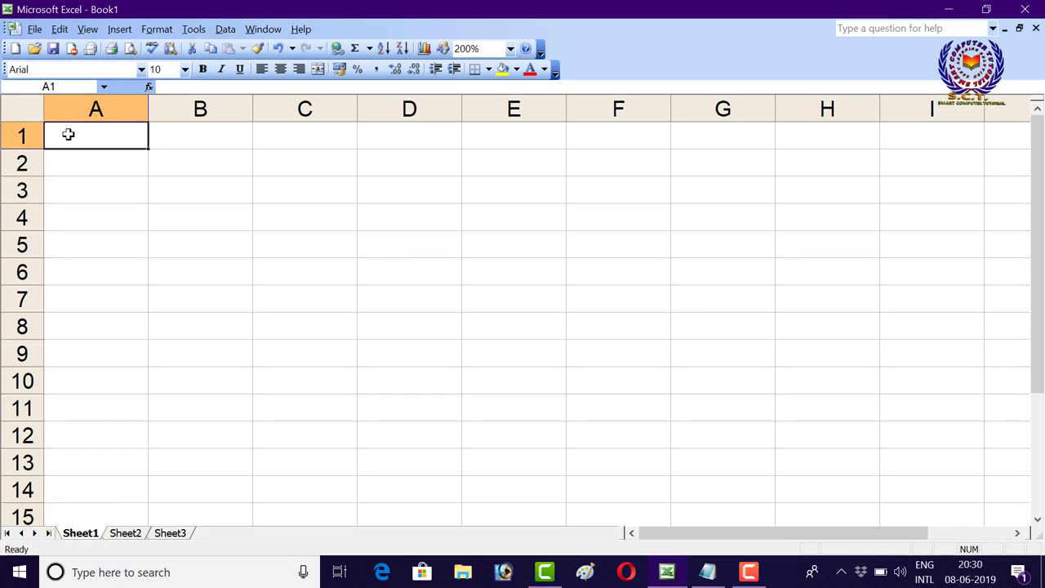
key("Down")
key("Right")
key("Right")
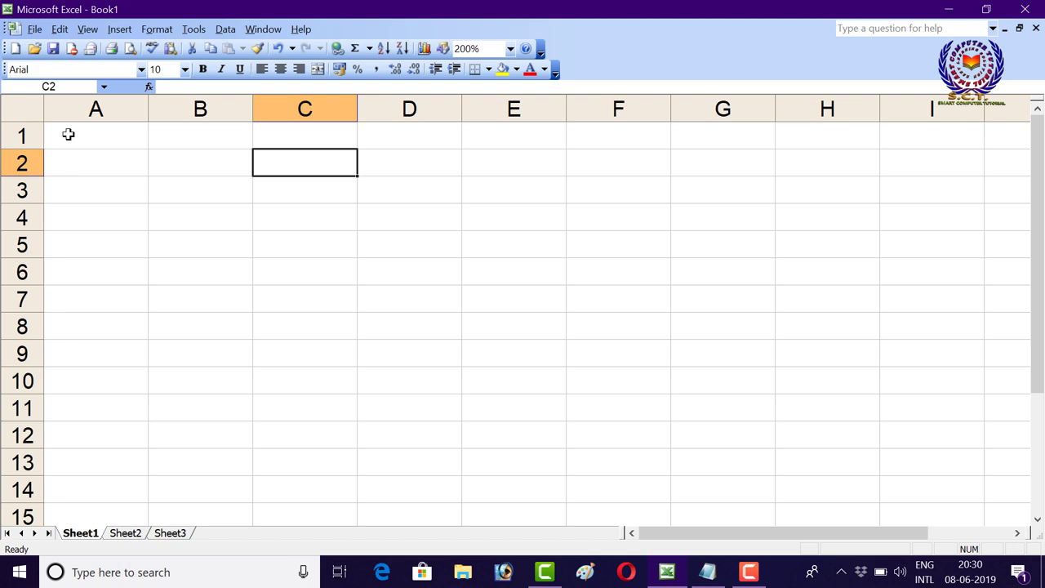
type("65")
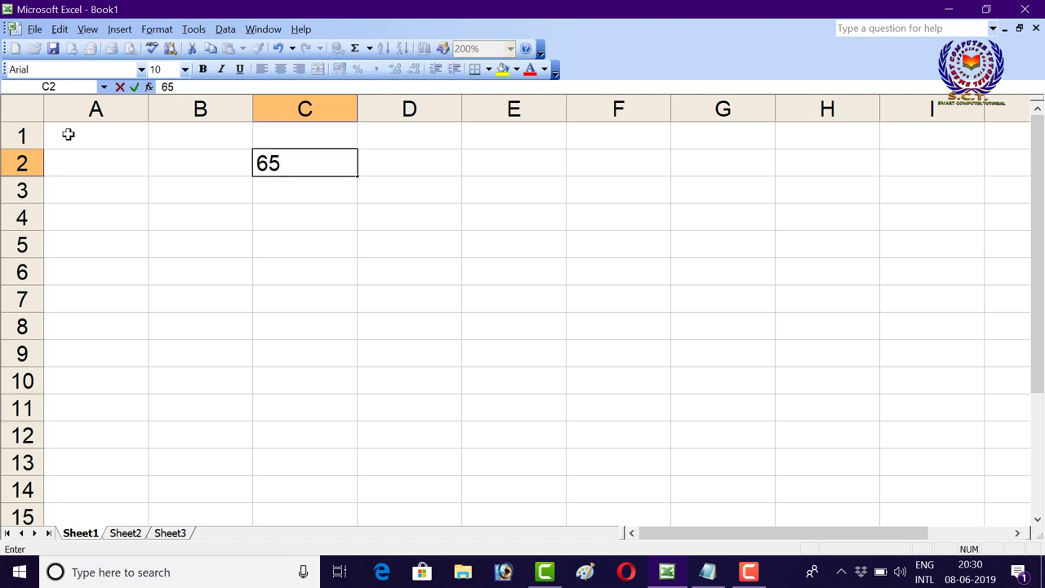
type("536")
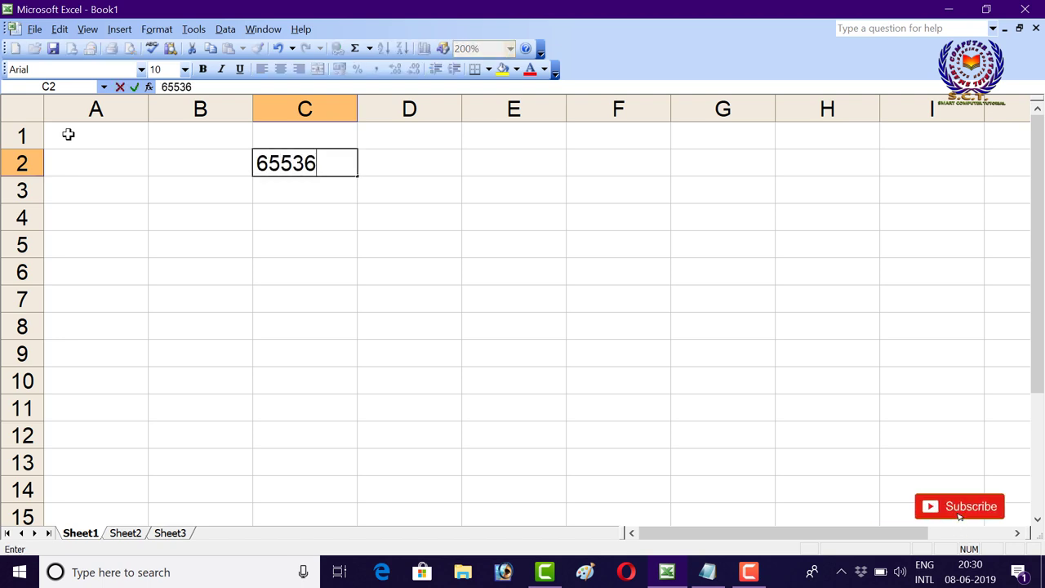
key("Right")
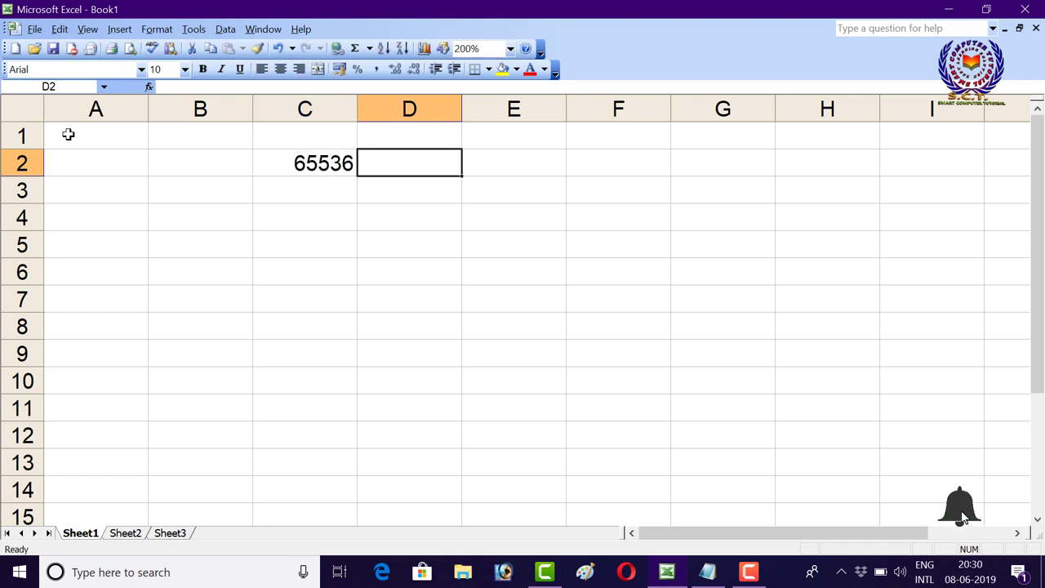
key("Left")
key("Left")
type("ows")
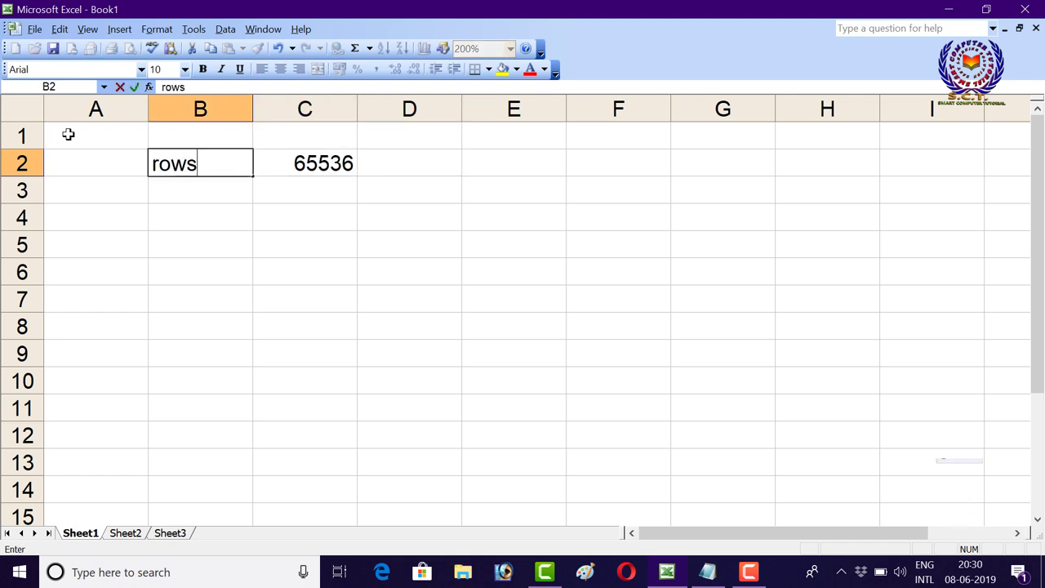
key("Return")
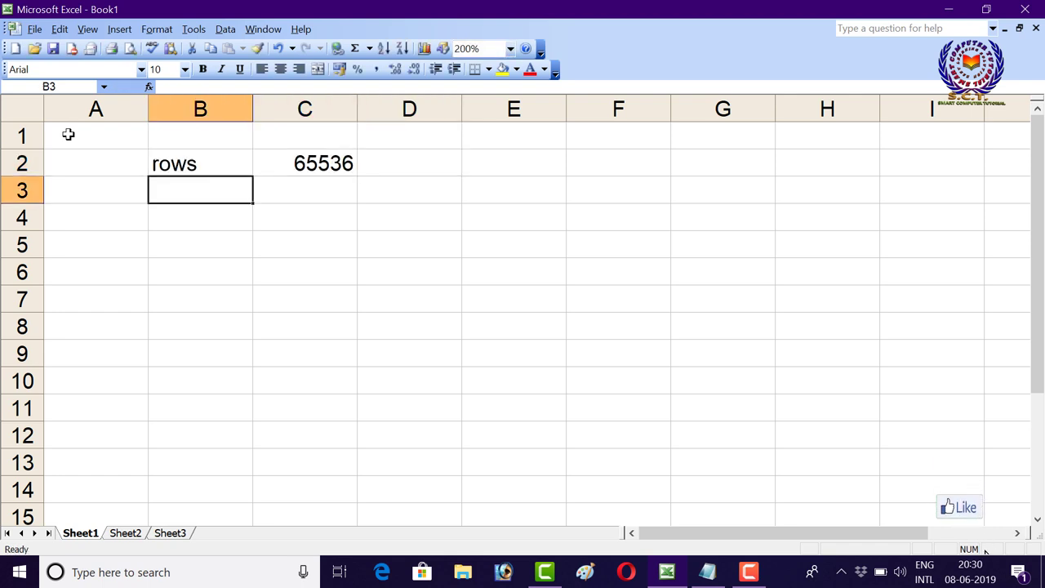
Enter the label 'column' in B3 with 256 beside it in C3.
type("colum")
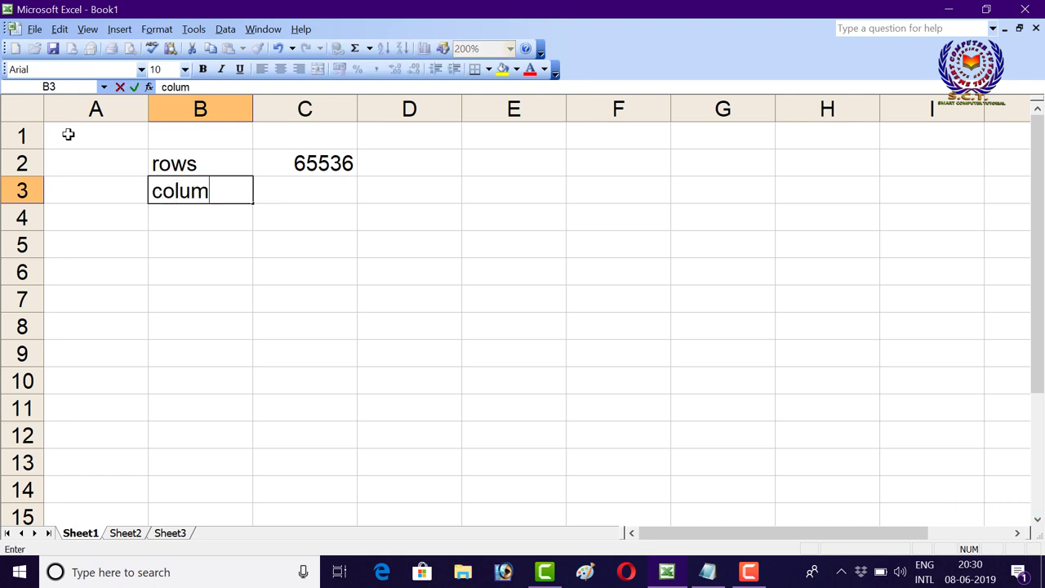
type("n")
key("Tab")
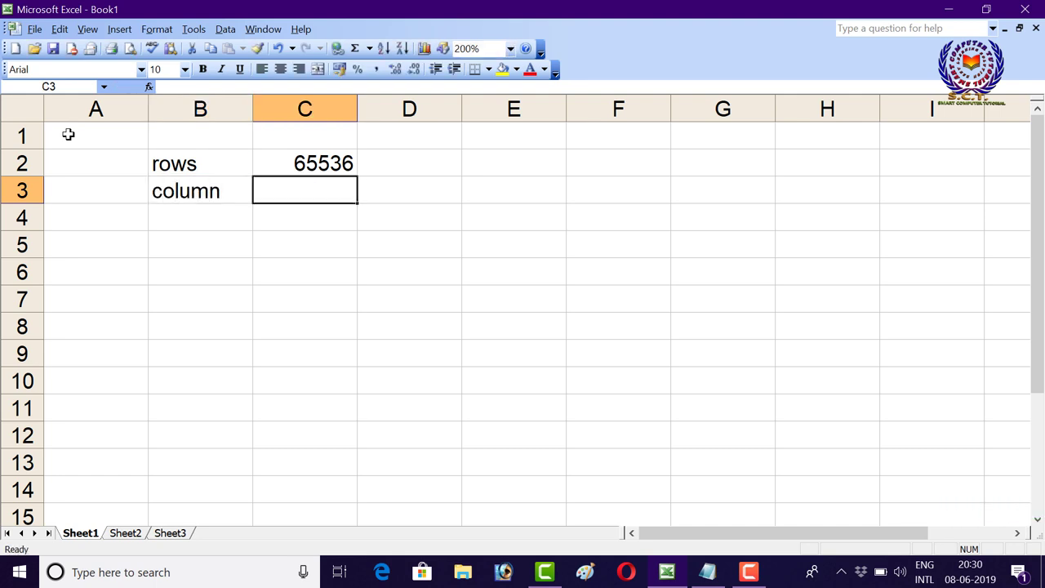
type("256")
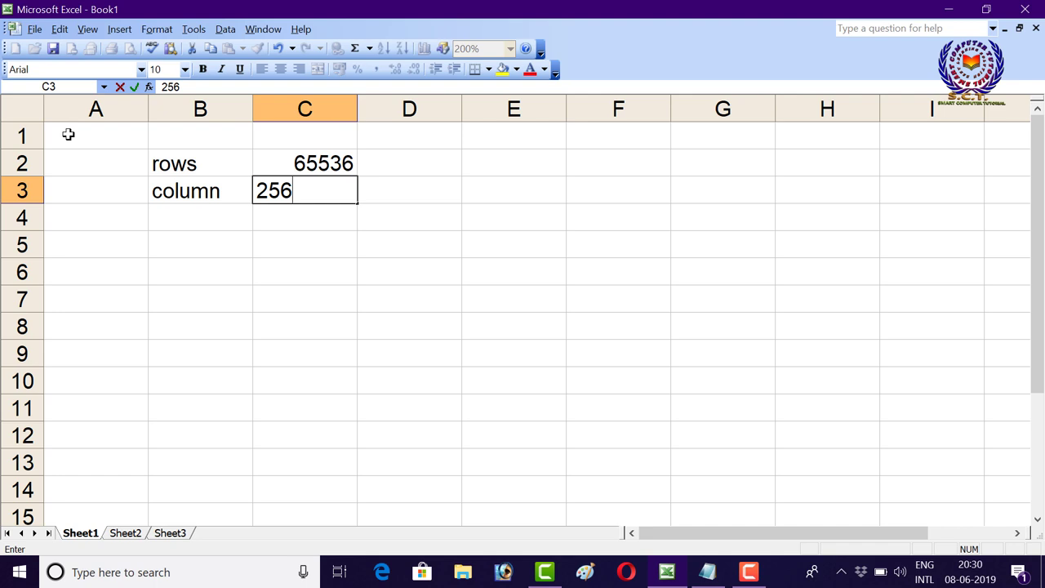
key("Return")
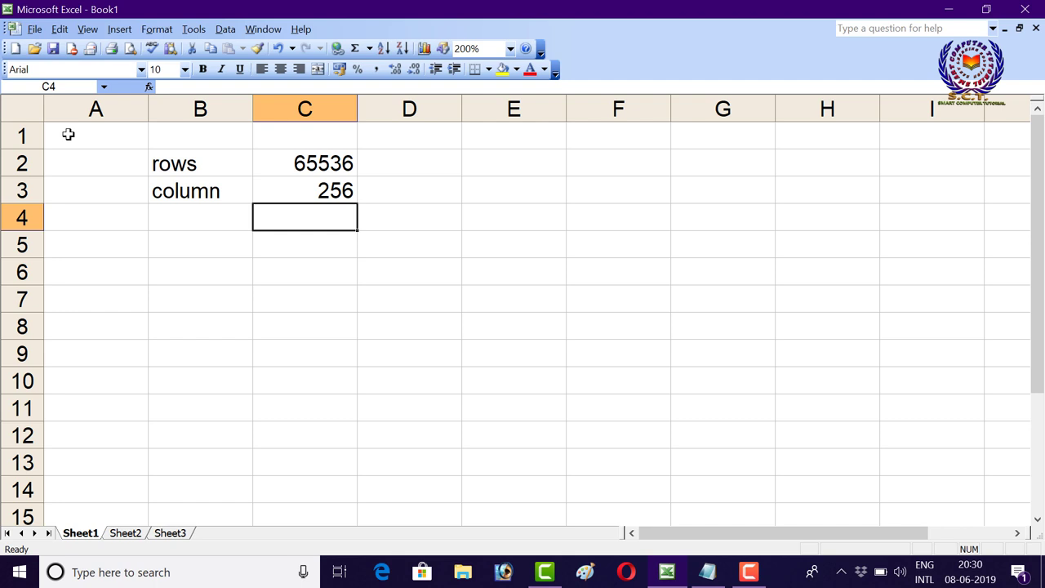
Step right along row 2 from C2, then move back left toward column A.
key("Up")
key("Up")
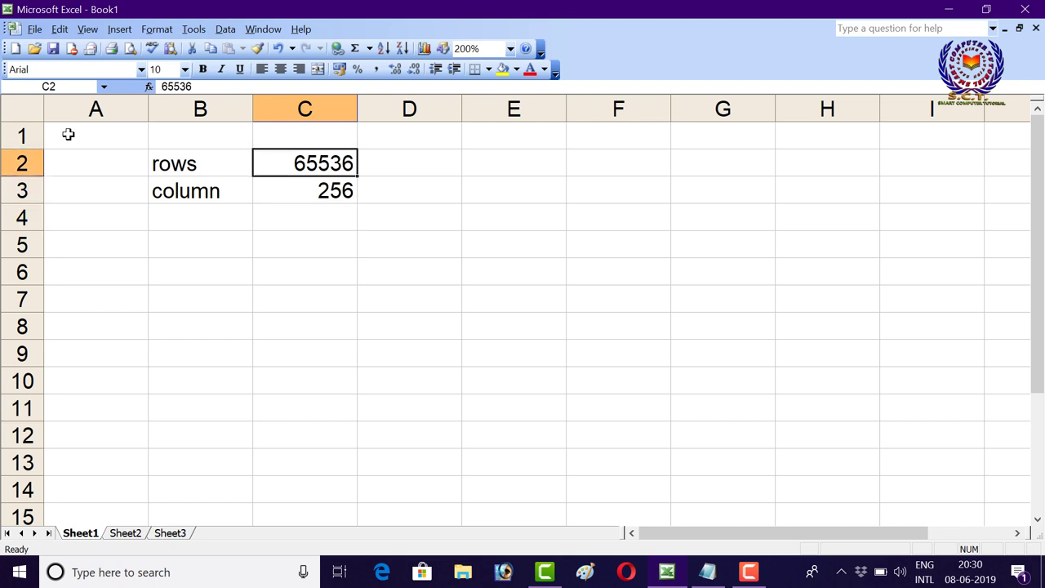
key("Right")
key("Right")
key("Right")
key("Right")
key("Right")
key("Right")
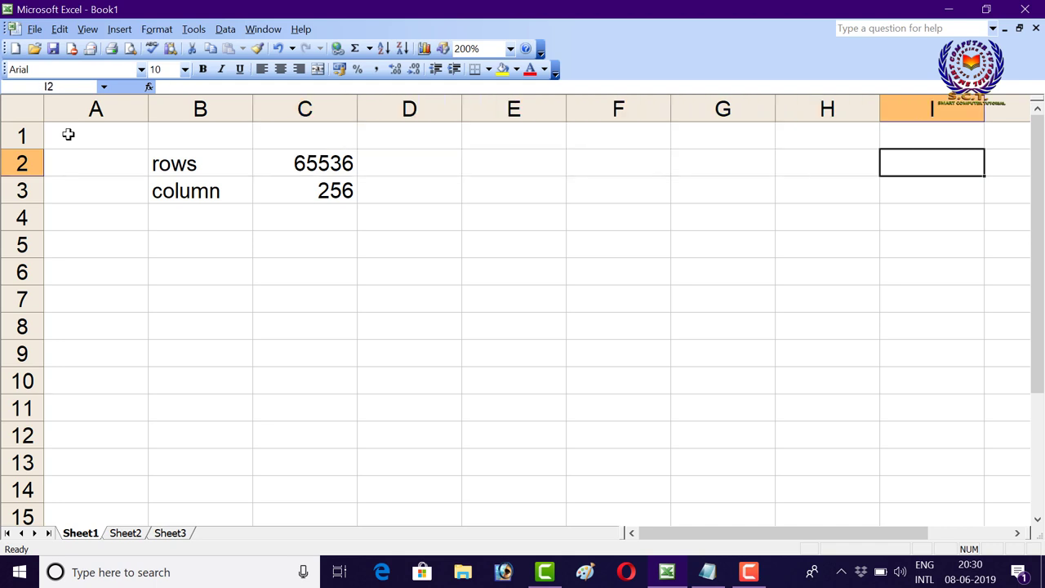
key("Right")
key("Right")
key("Right")
key("Right")
key("Right")
key("Right")
key("Right")
key("Right")
key("Right")
key("Right")
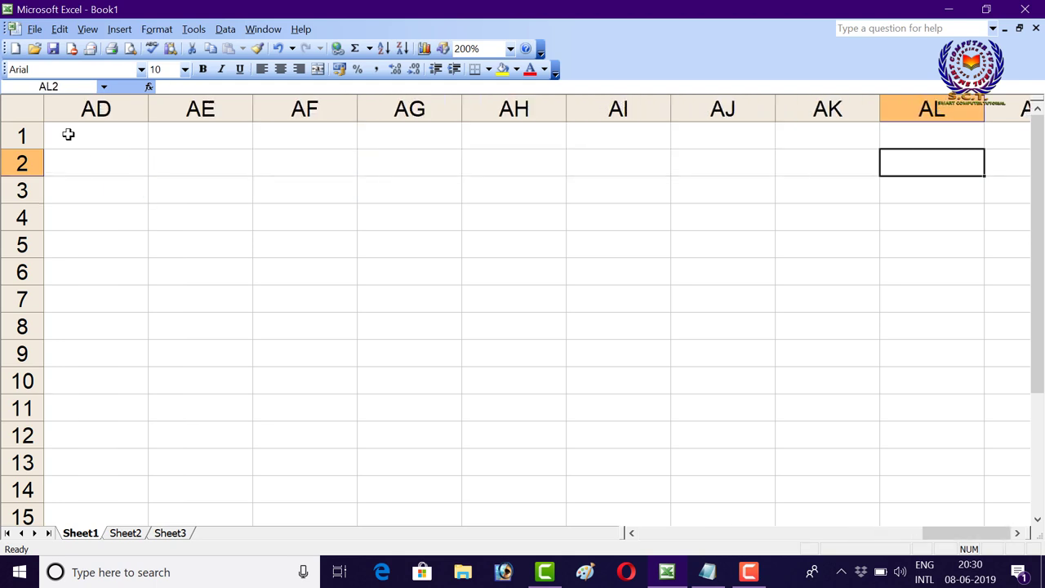
key("Right")
key("Right")
key("Right")
key("Right")
key("Right")
key("Right")
key("Right")
key("Right")
key("Right")
key("Right")
key("Right")
key("Right")
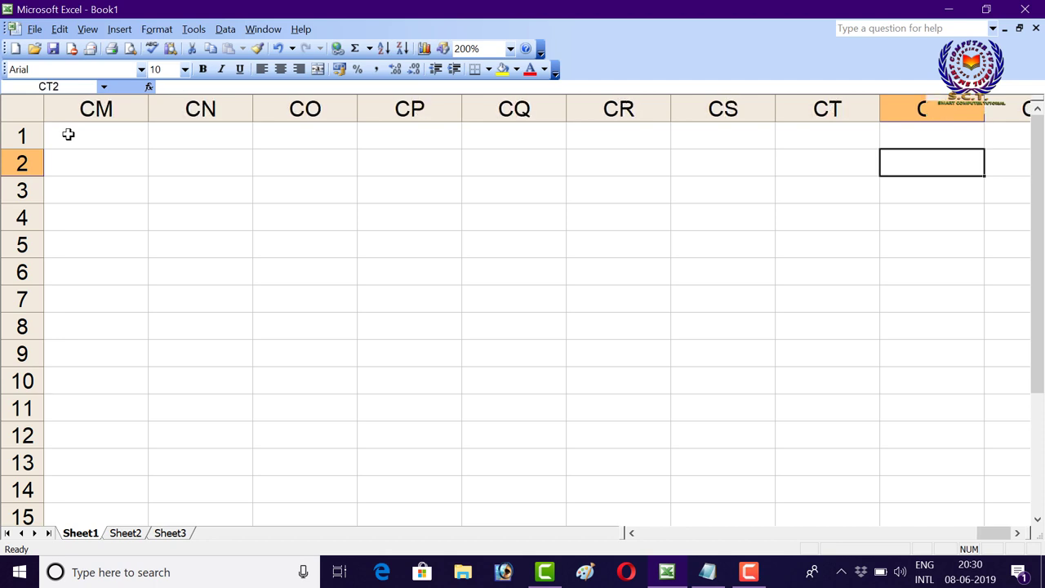
key("Right")
key("Right")
key("Right")
key("Right")
key("Right")
key("Right")
key("Right")
key("Right")
key("Right")
key("Right")
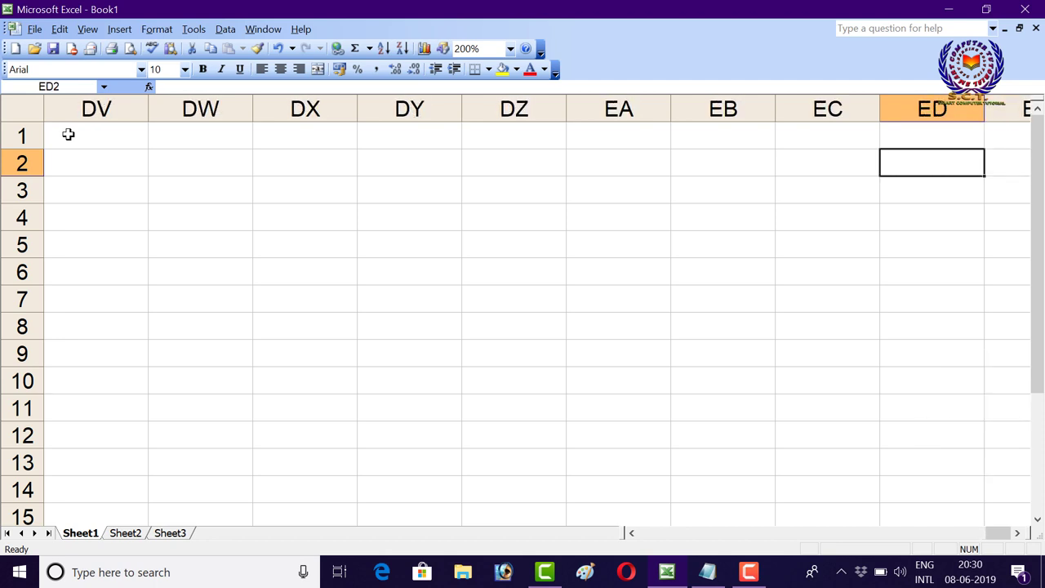
key("Right")
key("Right")
key("Right")
key("Right")
key("Right")
key("Right")
key("Right")
key("Right")
key("Right")
key("Right")
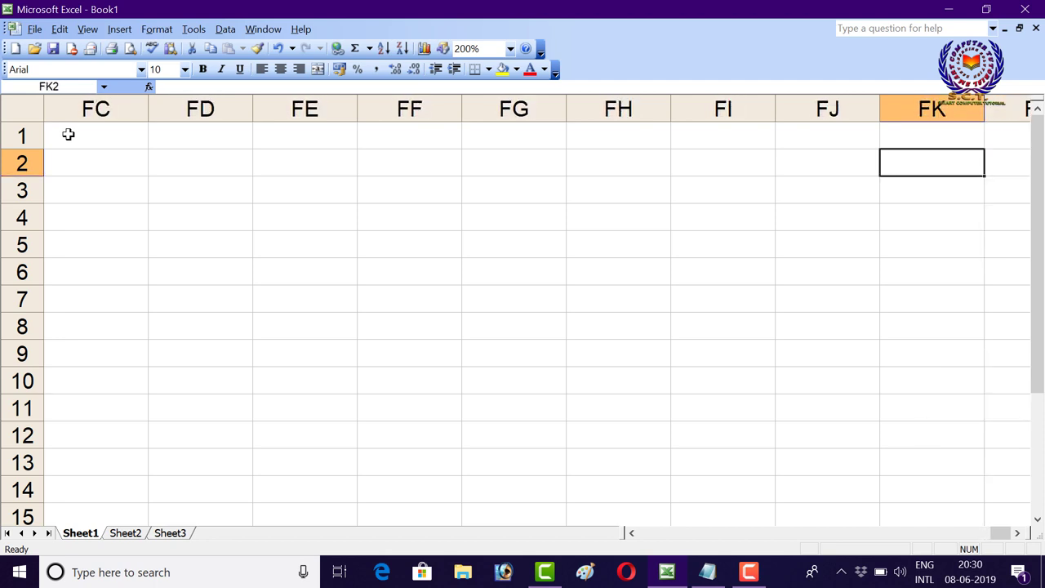
key("Right")
key("Right")
key("Right")
key("Left")
key("Left")
key("Left")
key("Left")
key("Left")
key("Left")
key("Left")
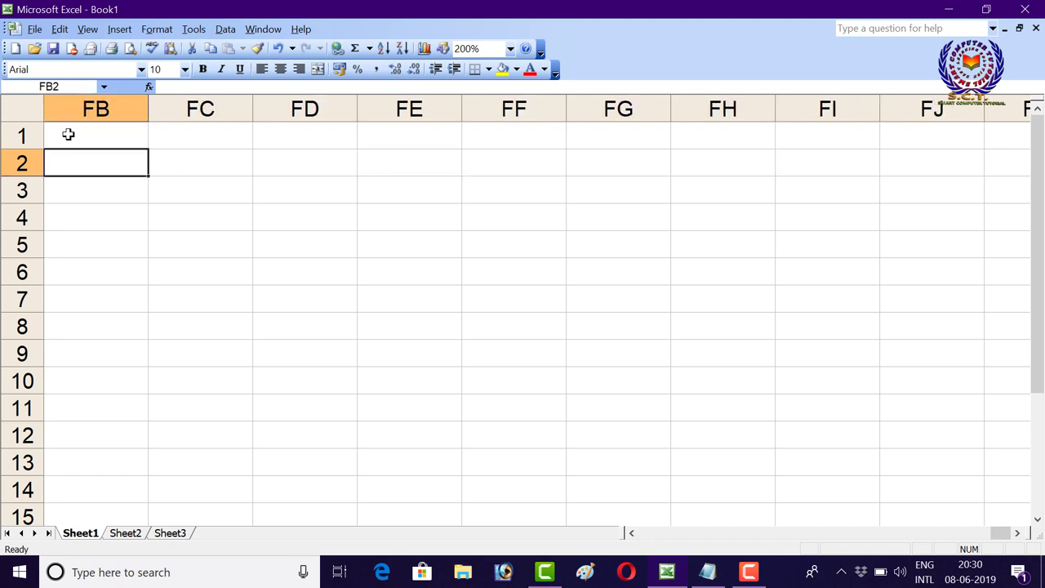
key("Left")
key("Left")
key("Left")
key("Left")
key("Left")
key("Left")
key("Left")
key("Left")
key("Left")
key("Left")
key("Left")
key("Left")
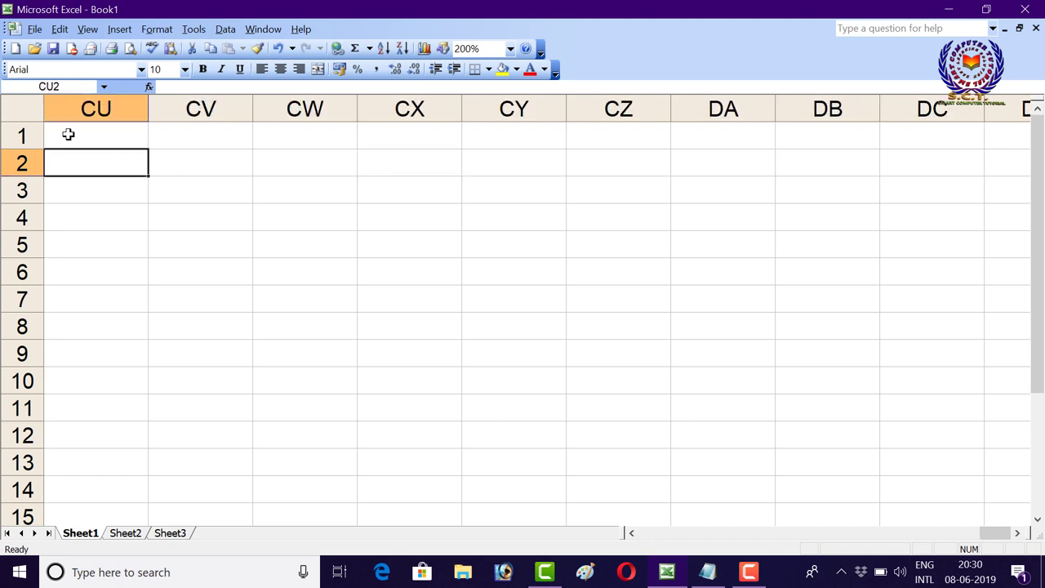
key("Left")
key("Left")
key("Left")
key("Left")
key("Left")
key("Left")
key("Left")
key("Left")
key("Left")
key("Left")
key("Left")
key("Left")
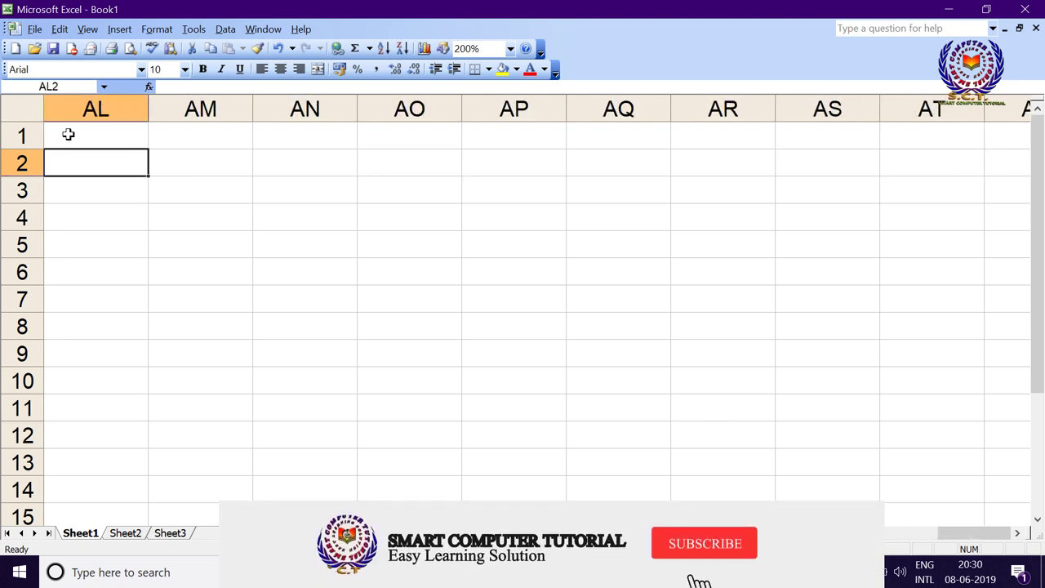
key("Left")
key("Left")
key("Left")
key("Left")
key("Left")
key("Left")
key("Left")
key("Left")
key("Left")
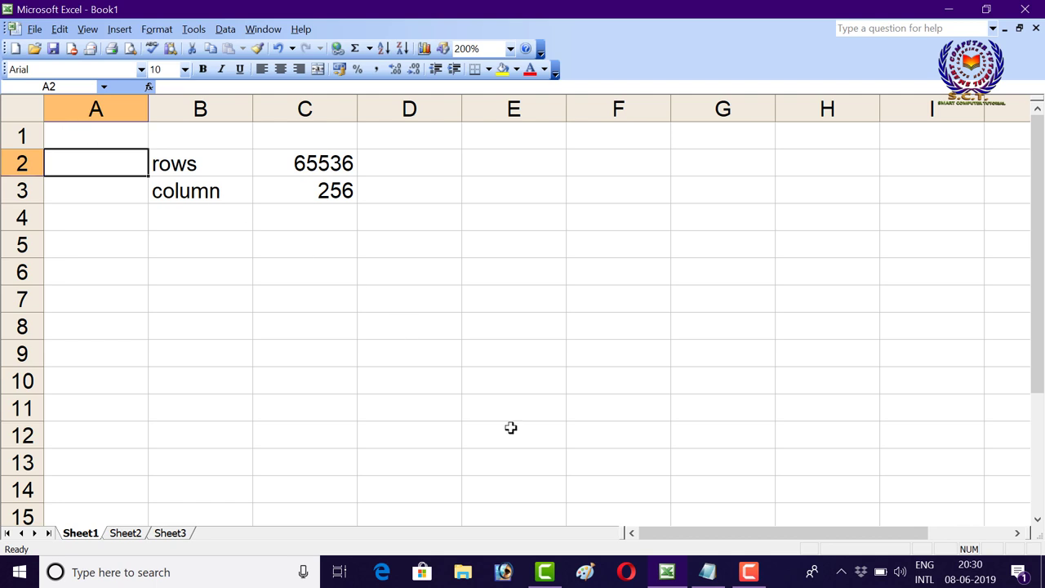
Bring up the Notepad shortcut notes, leaving the text ending at '.XLS' unchanged.
left_click(706, 568)
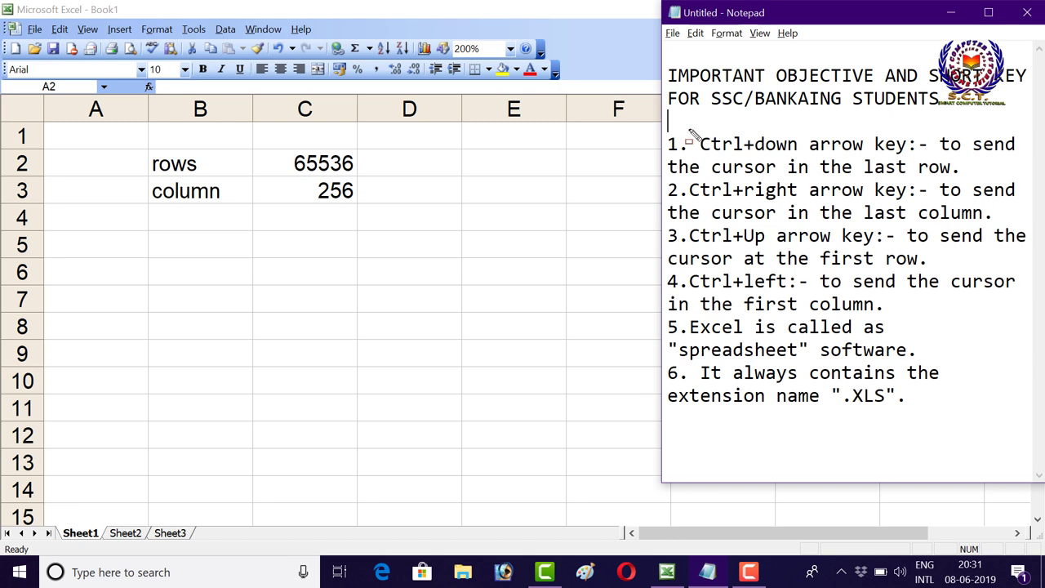
mouse_move(688, 131)
left_mouse_down()
mouse_move(910, 157)
mouse_move(1026, 186)
left_mouse_up()
type("hf")
type("gfh")
type("jghu")
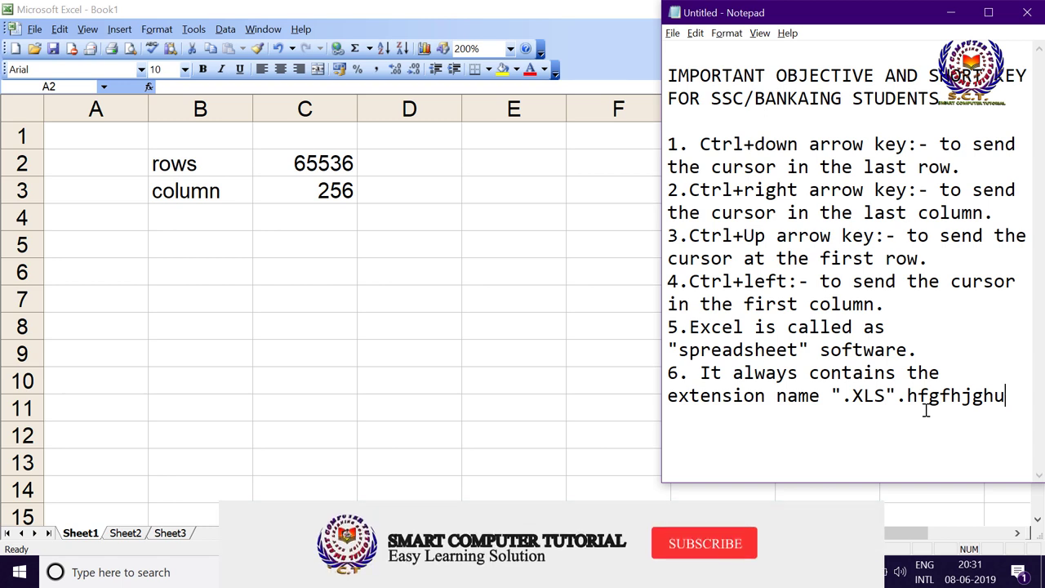
key("BackSpace")
key("BackSpace")
key("BackSpace")
key("BackSpace")
key("BackSpace")
key("BackSpace")
key("BackSpace")
key("BackSpace")
key("BackSpace")
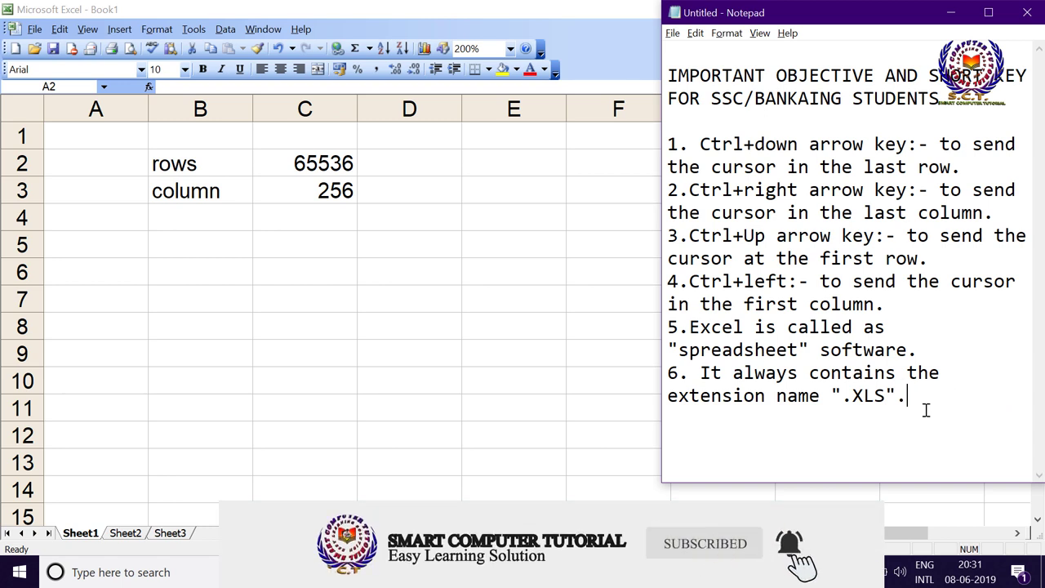
Enter 'jesus' in C5 and 'yeshu' in C6, fixing a typo in the second.
left_click(211, 251)
left_click(211, 245)
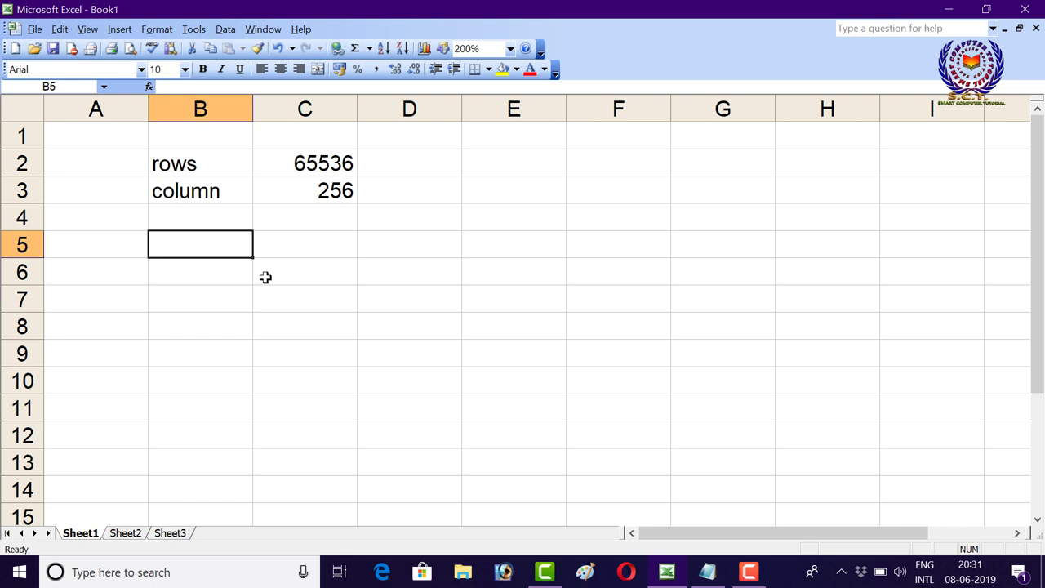
key("Right")
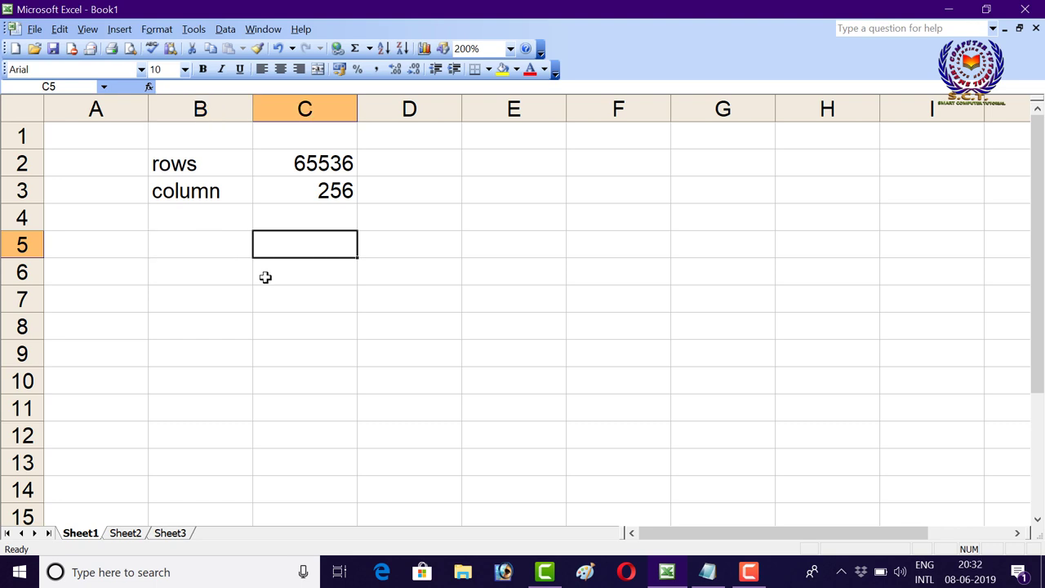
type("jesus")
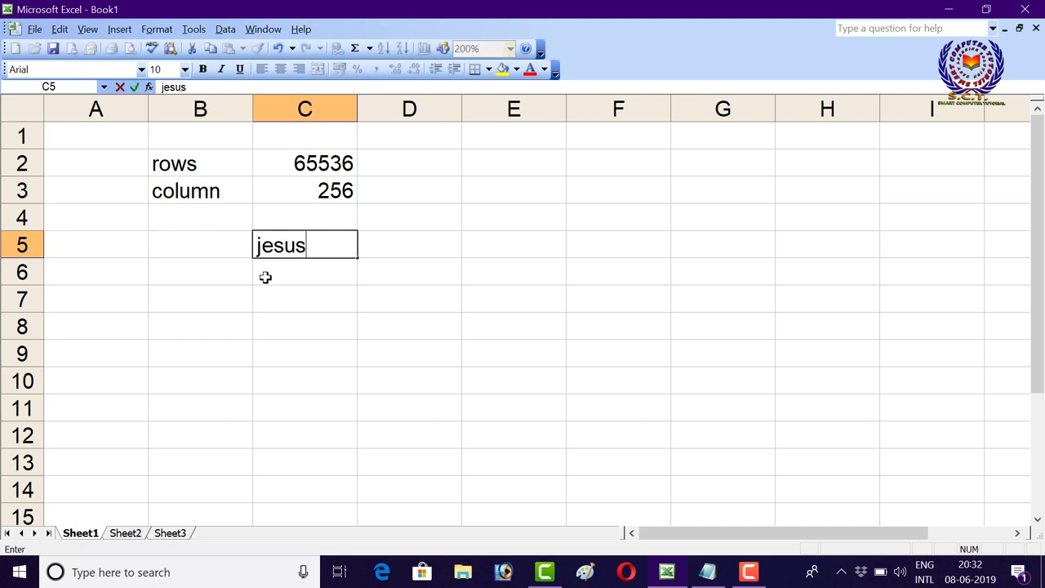
key("Return")
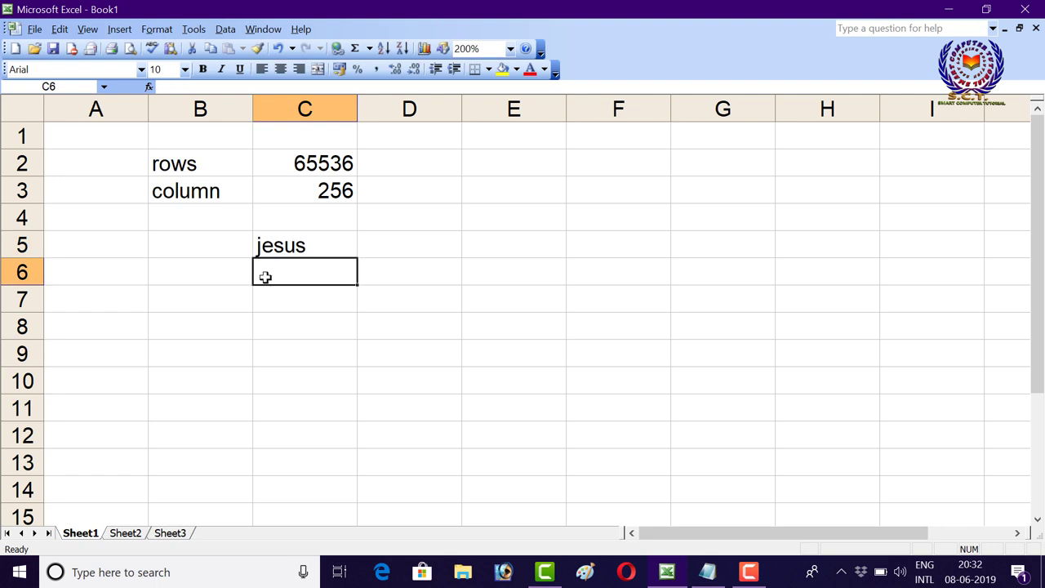
type("yeshy")
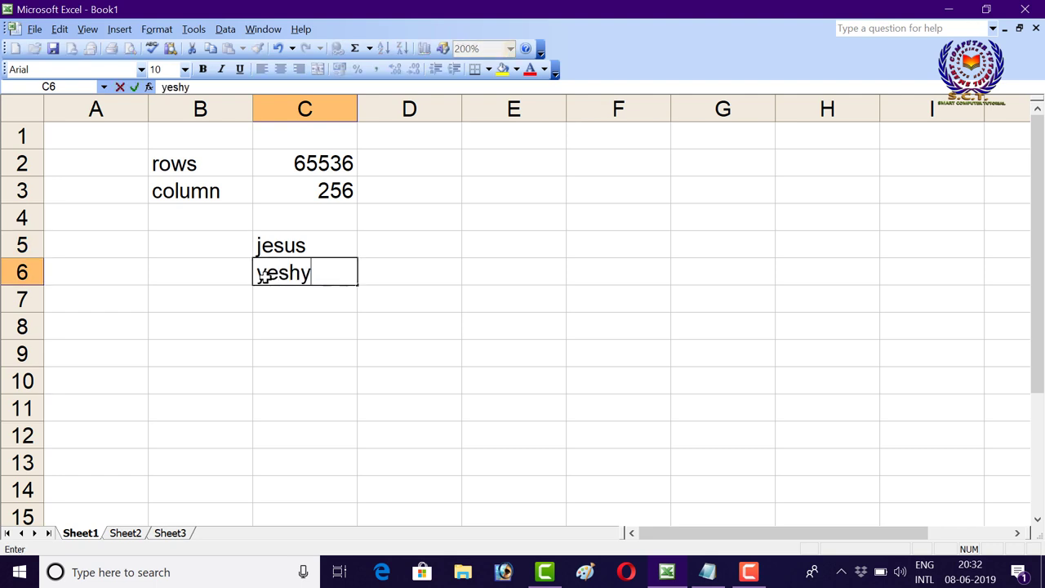
key("BackSpace")
type("u")
key("Return")
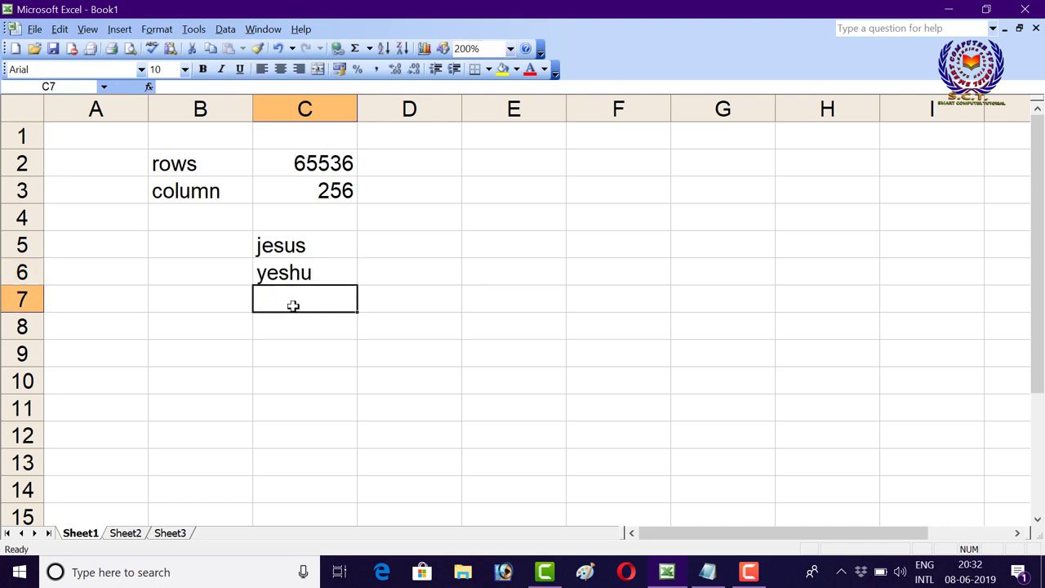
Return to cell A1 and extend the selection across row 1 to column I.
key("Left")
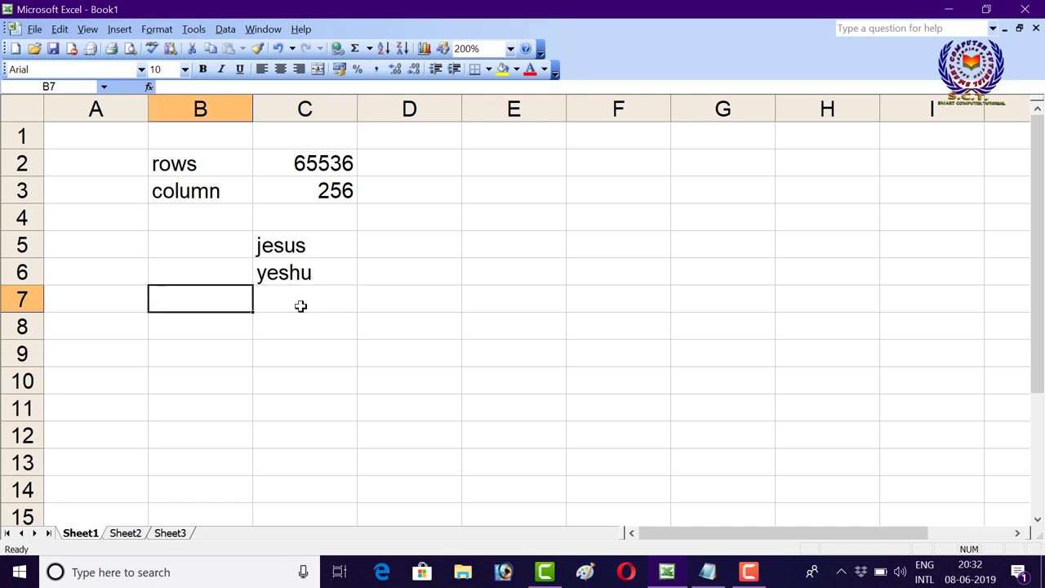
key("Left")
key("Up")
key("Up")
key("Up")
key("Up")
key("Up")
key("Up")
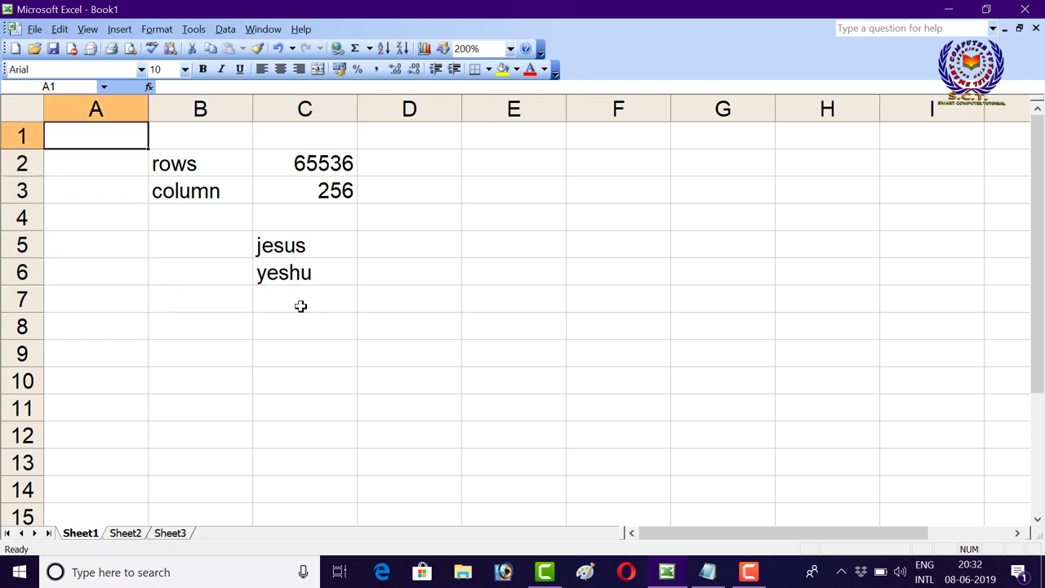
key("Down")
key("Down")
key("Down")
key("Down")
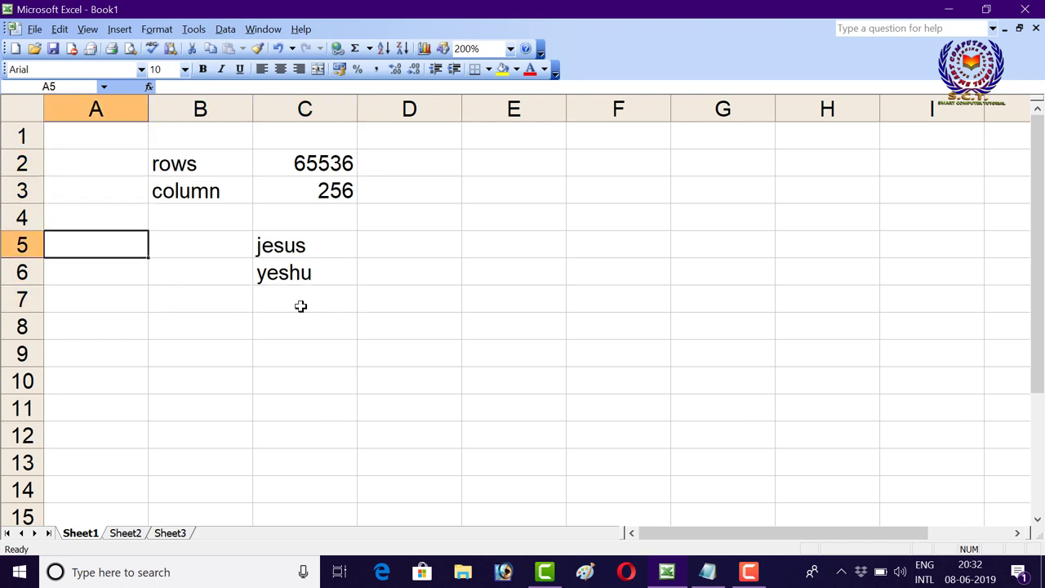
key("Up")
key("Up")
key("Up")
key("Up")
key("Down")
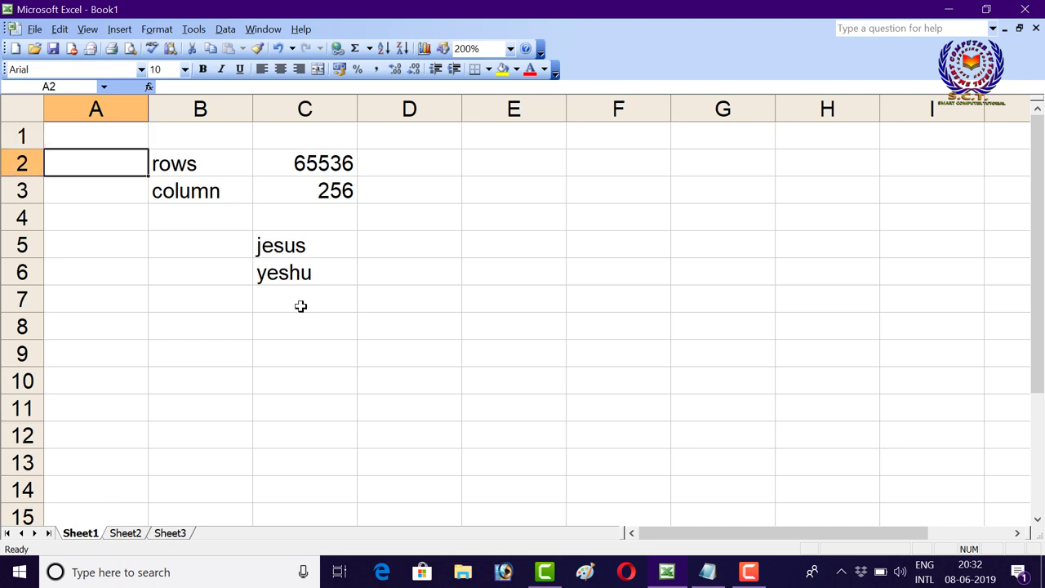
key("Up")
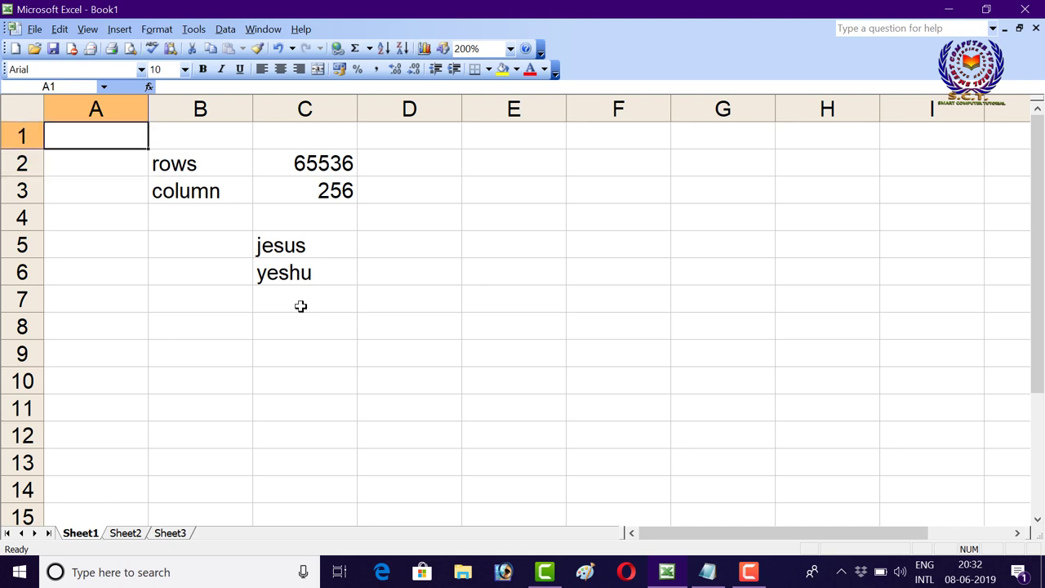
key("shift+Right")
key("shift+Right")
key("shift+Right")
key("shift+Right")
key("shift+Right")
key("shift+Right")
key("shift+Right")
key("shift+Right")
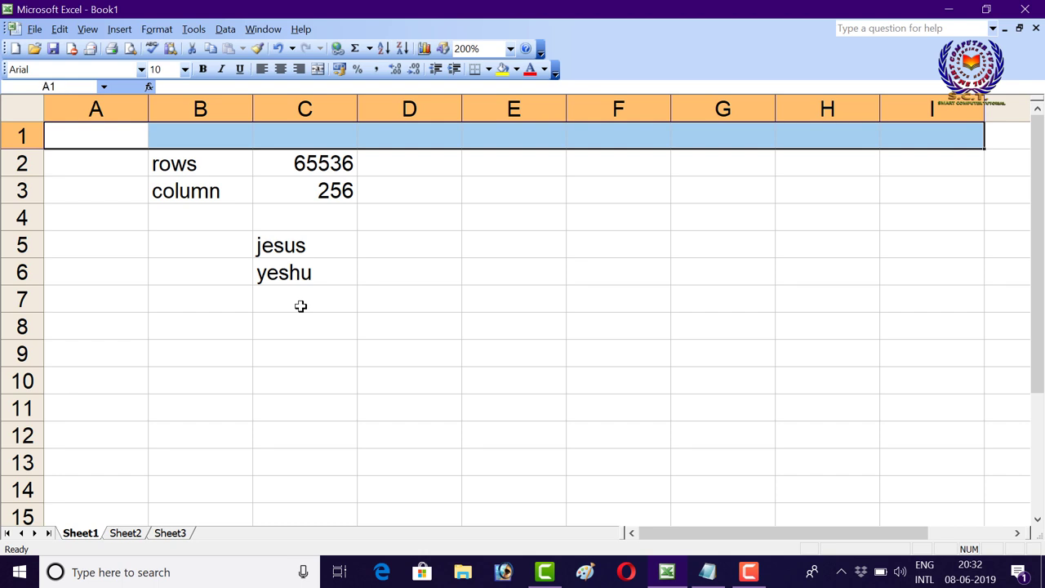
key("shift+Down")
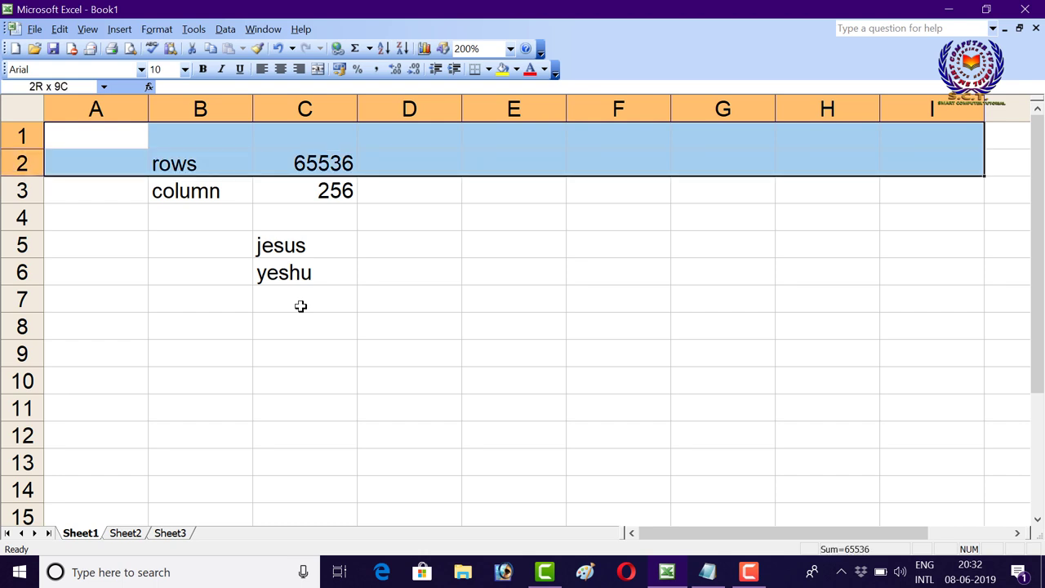
key("shift+Down")
key("shift+Down")
key("shift+Down")
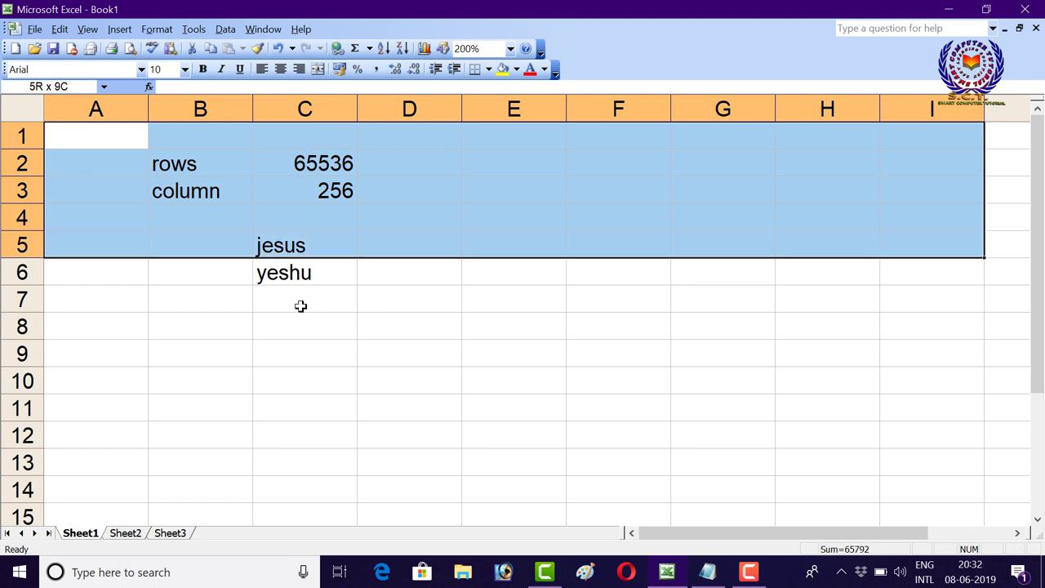
key("shift+Down")
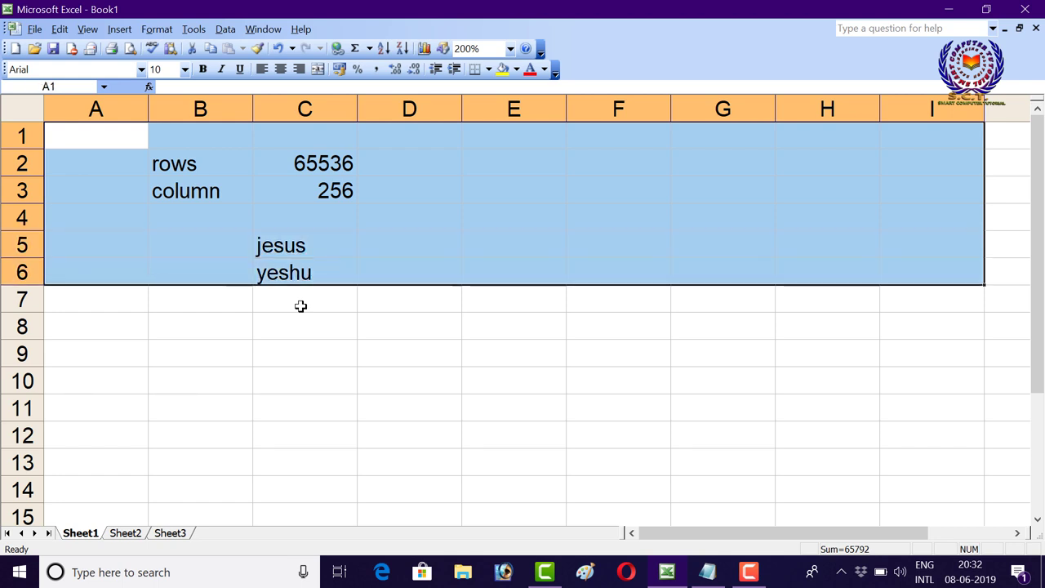
key("Down")
key("Down")
key("Down")
key("Down")
key("Down")
key("Down")
key("Down")
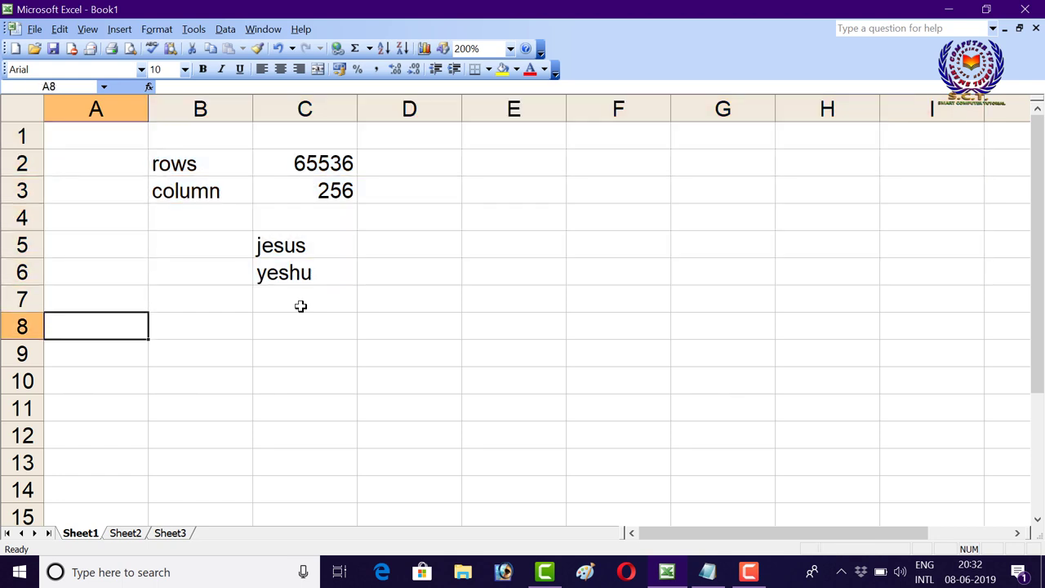
key("Down")
key("Down")
key("Down")
key("Down")
key("Down")
key("Down")
key("Down")
key("Up")
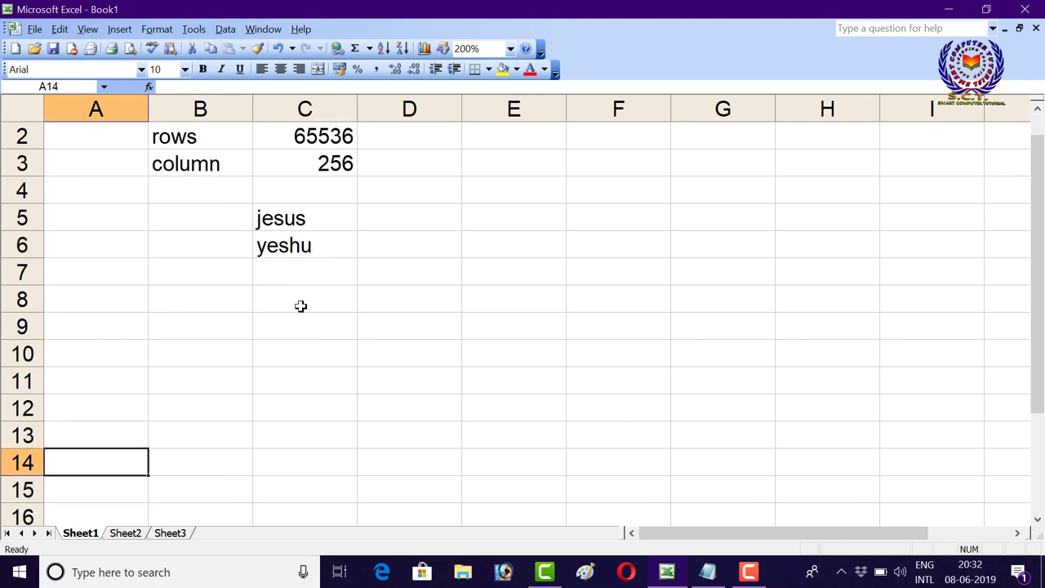
key("Up")
key("Up")
key("Up")
key("Up")
key("Up")
key("Up")
key("Up")
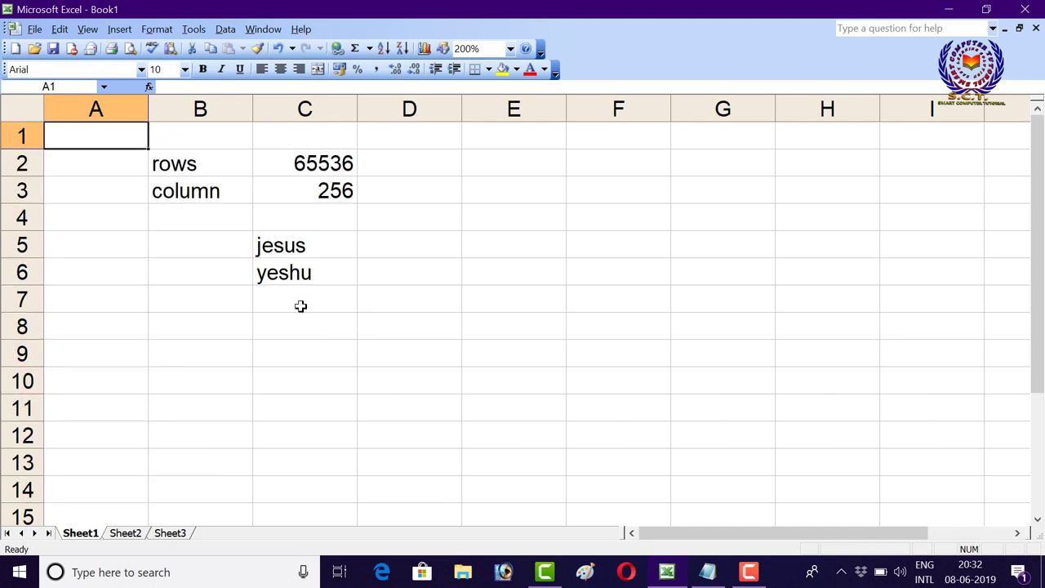
key("Down")
key("Down")
key("Down")
key("Up")
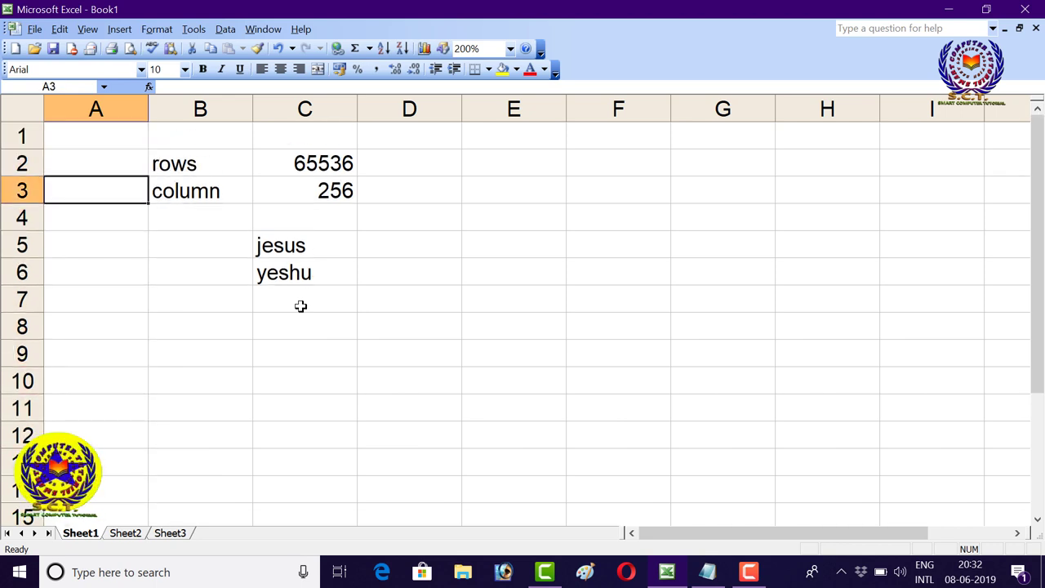
key("Up")
key("Up")
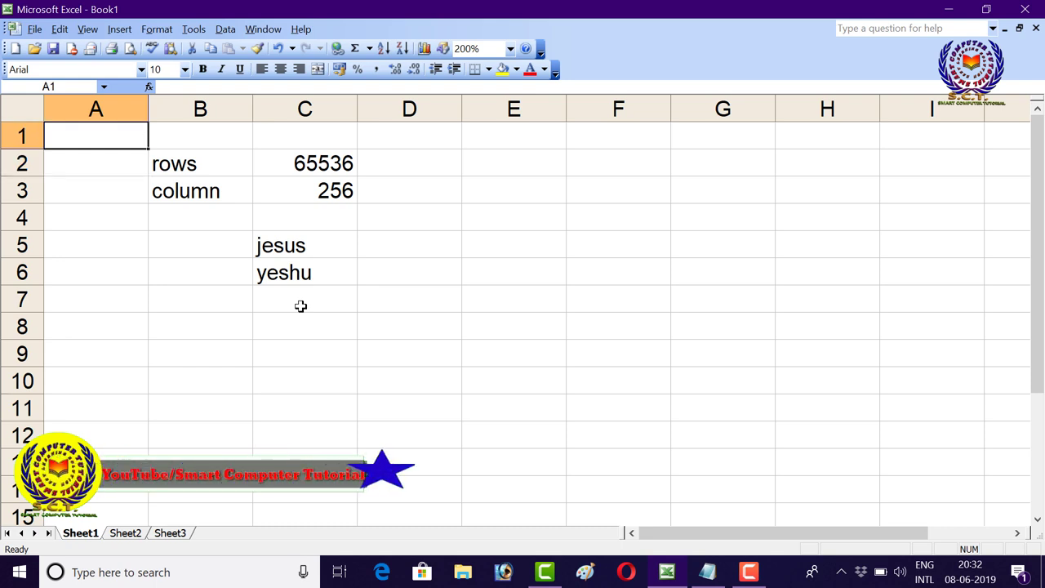
key("Right")
key("Down")
key("Right")
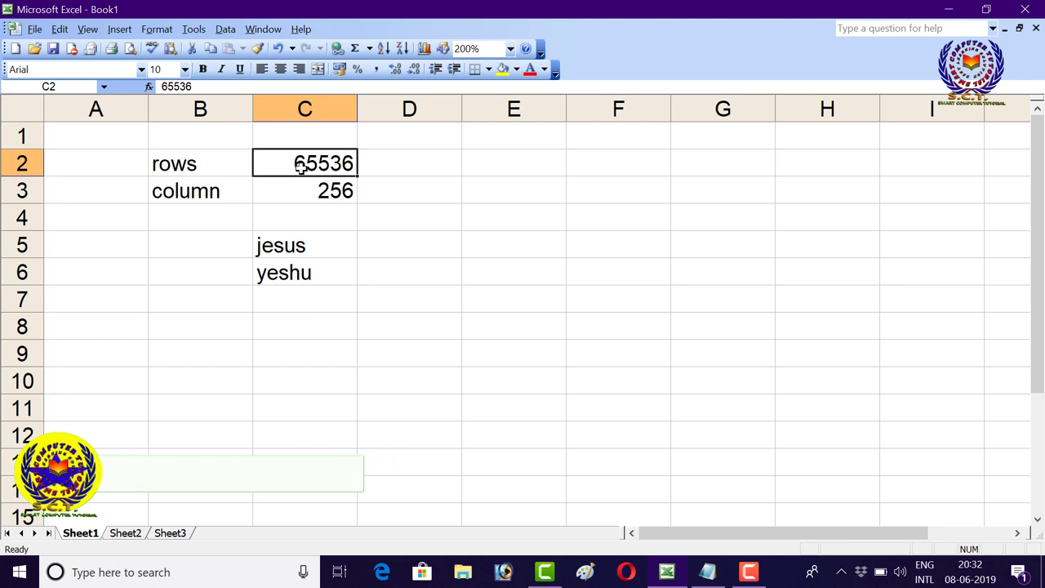
From cell A1, jump down to row 65536 with Ctrl+Down Arrow.
left_click(83, 134)
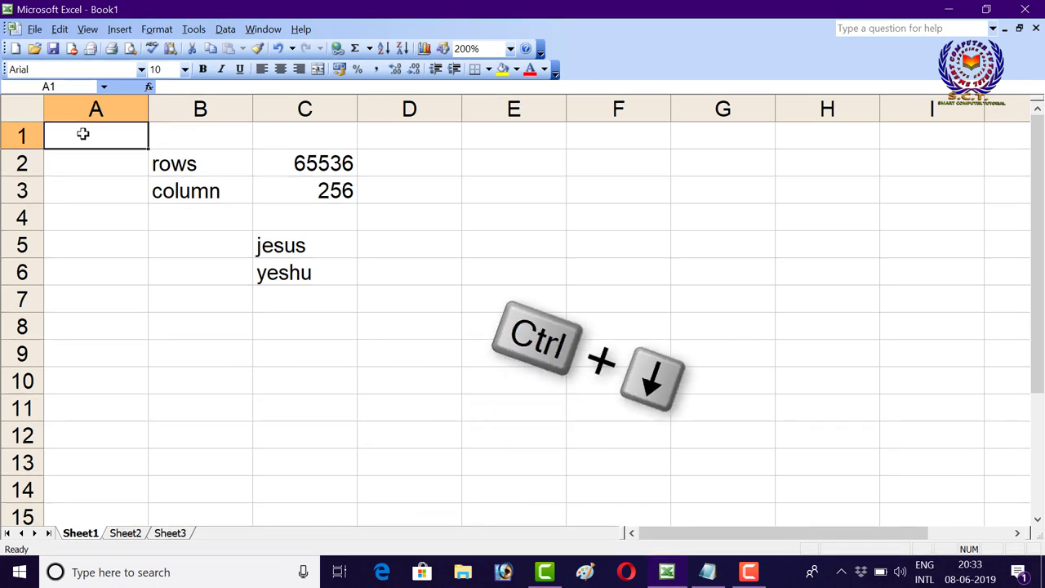
key("ctrl+Down")
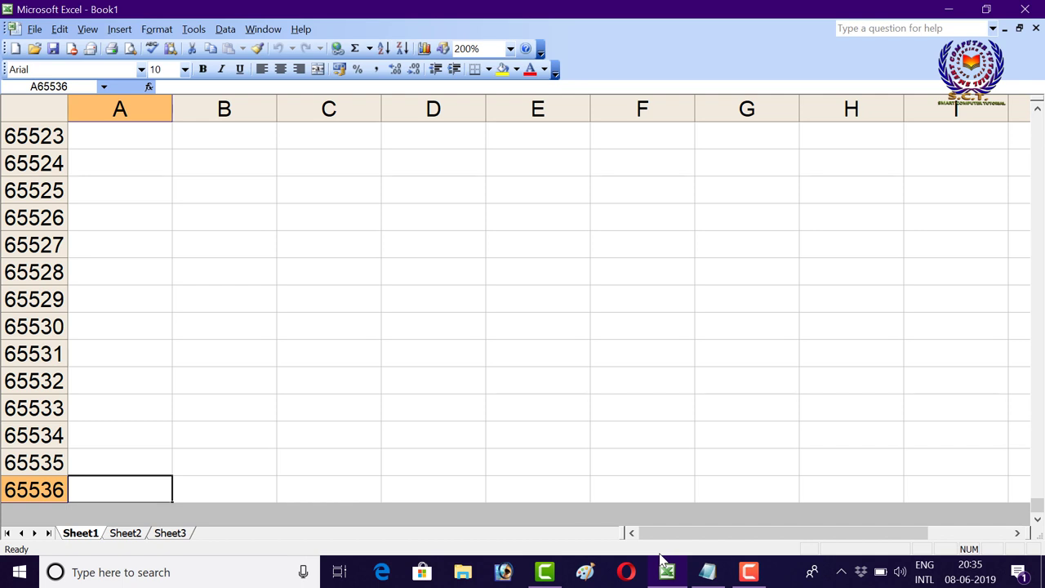
Jump across the bottom row to column IV, checking IU beside it, ending at IV65536.
key("ctrl+Right")
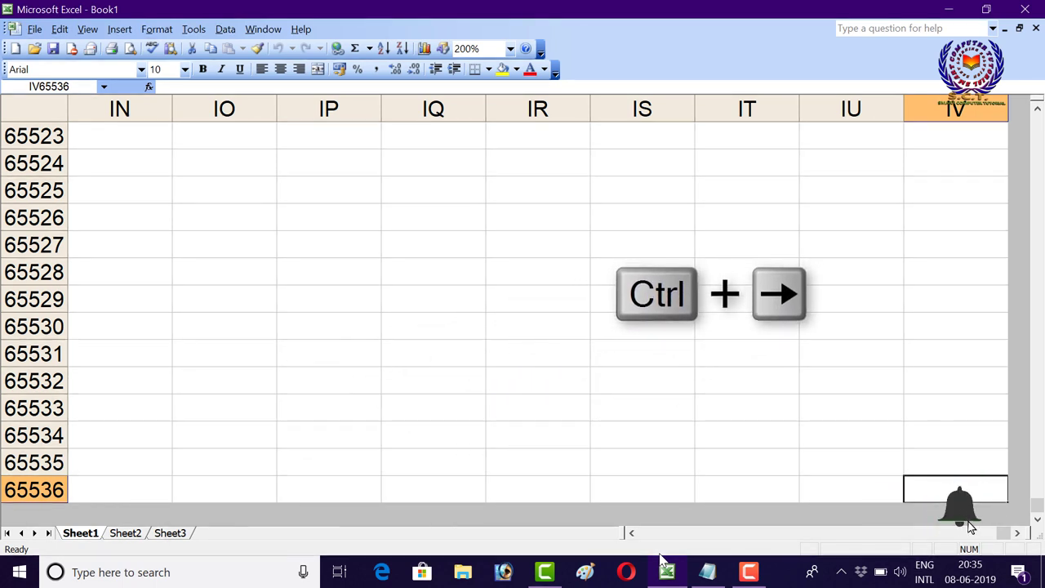
key("Up")
key("Up")
key("Up")
key("Up")
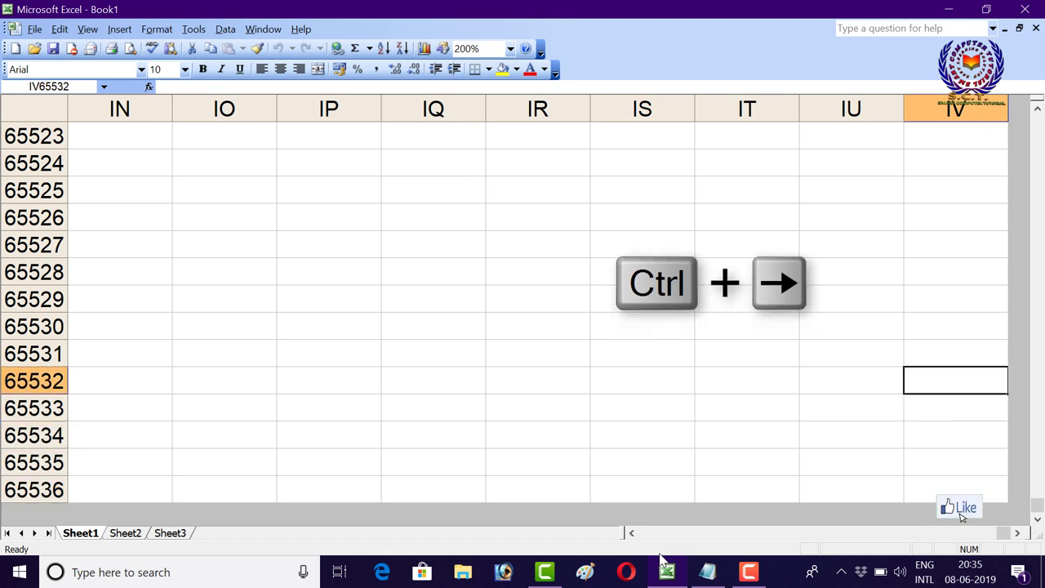
key("Left")
key("ctrl+Right")
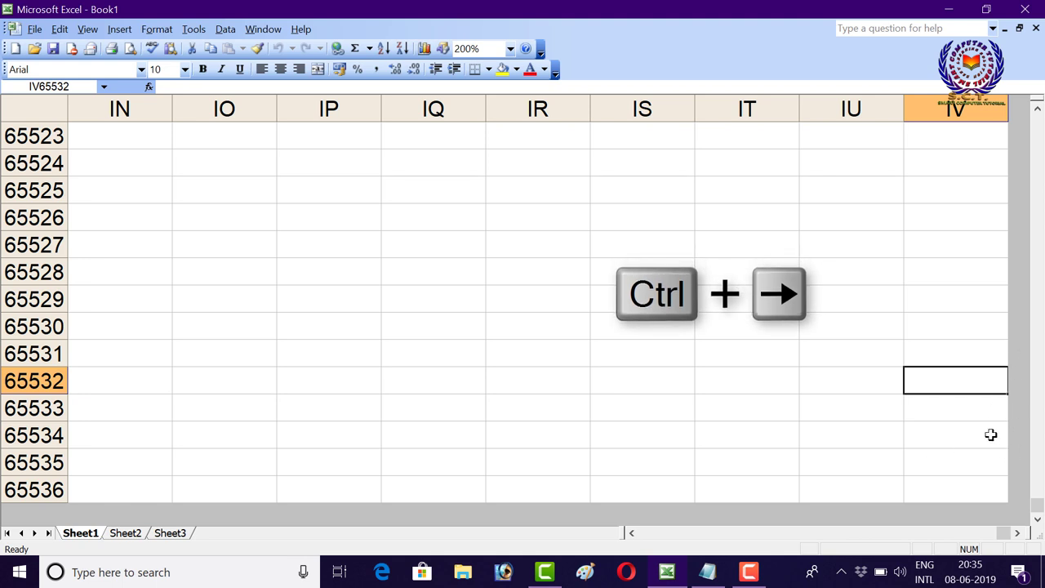
key("Left")
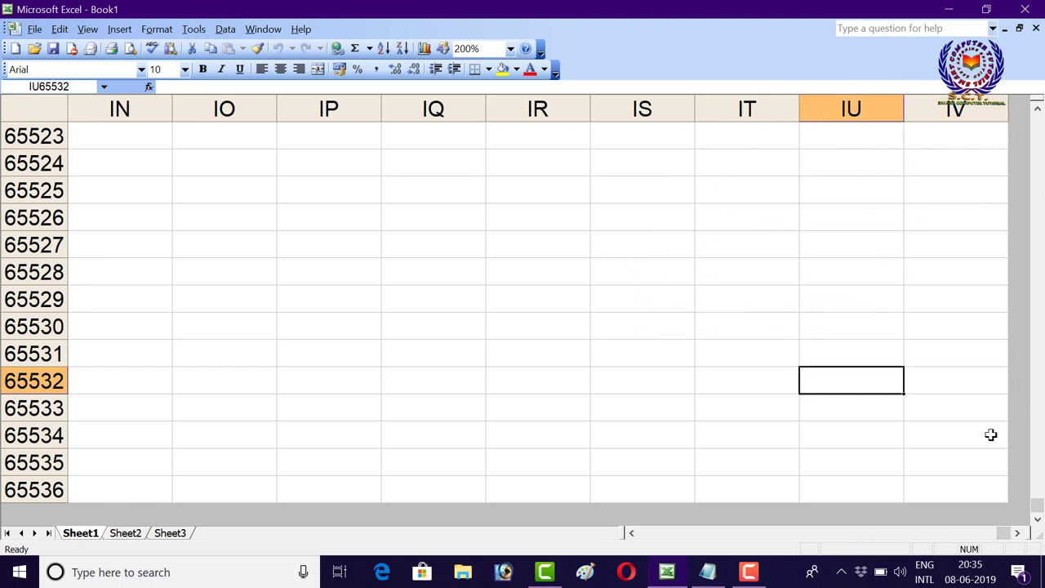
key("Right")
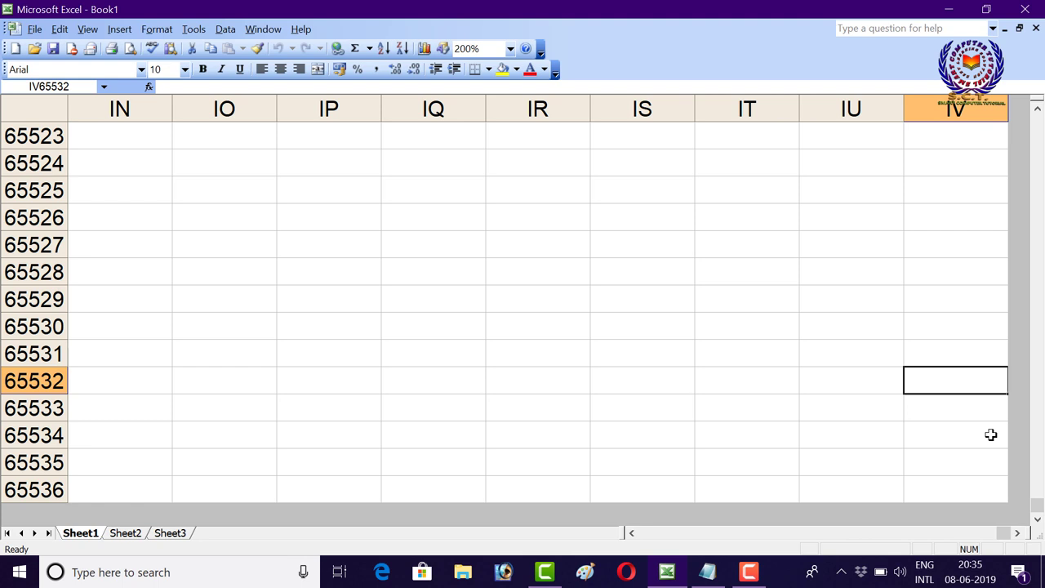
key("Up")
key("Up")
key("Up")
key("Down")
key("Down")
key("Down")
key("Down")
key("Down")
key("Down")
key("Down")
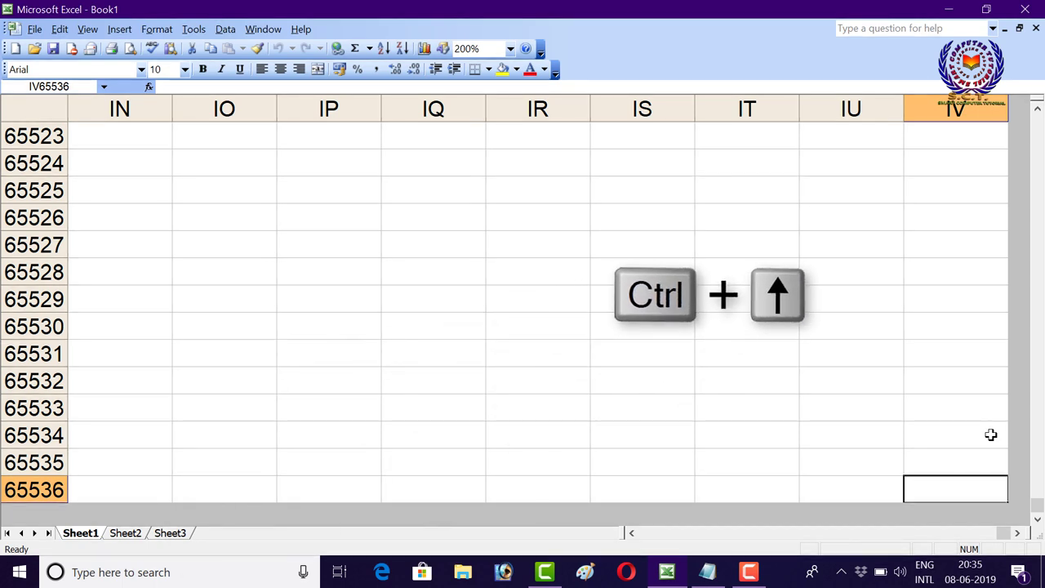
Jump up to IV1 at the top of column IV, selecting row 1 then cell IV1.
key("ctrl+Up")
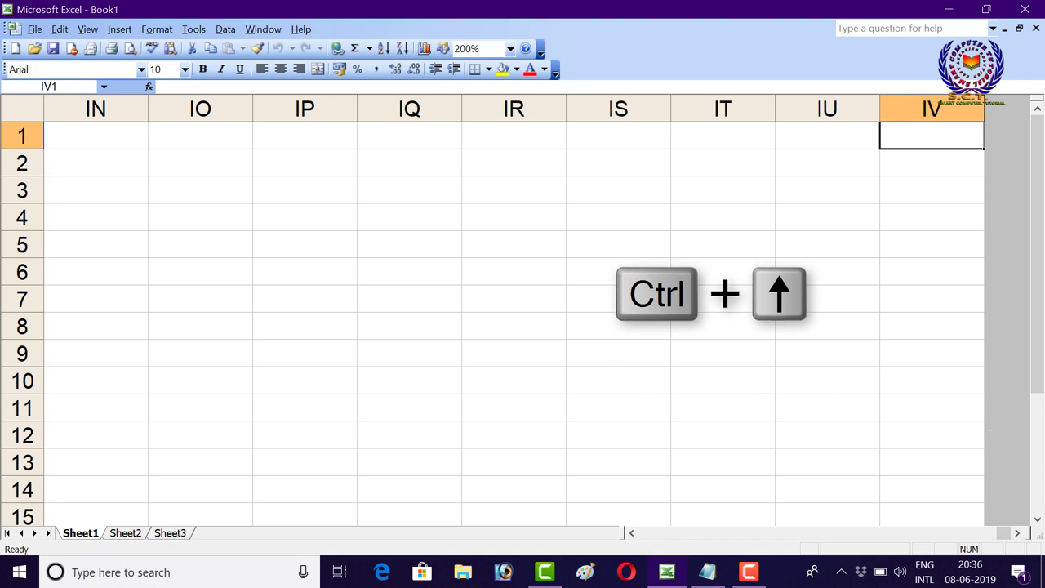
left_click(23, 139)
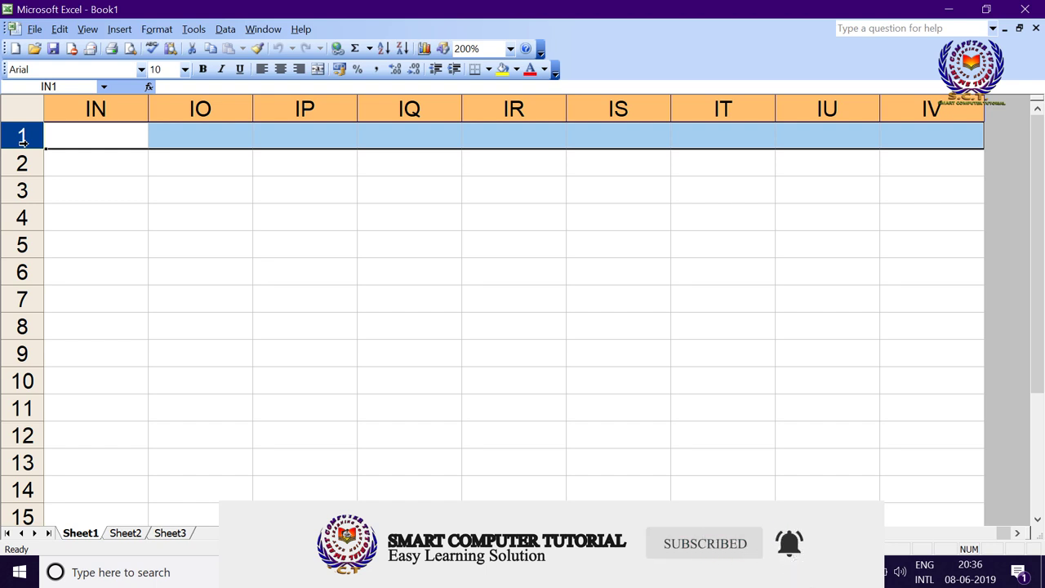
left_click(903, 136)
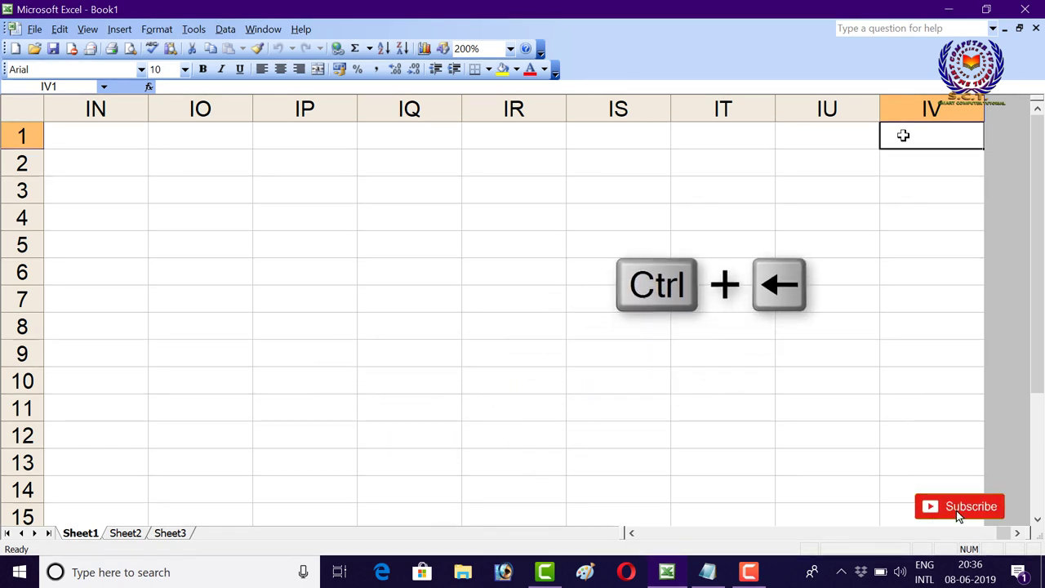
Jump back to A1, then select column A, row 2 and cell A5 in turn.
key("ctrl+Left")
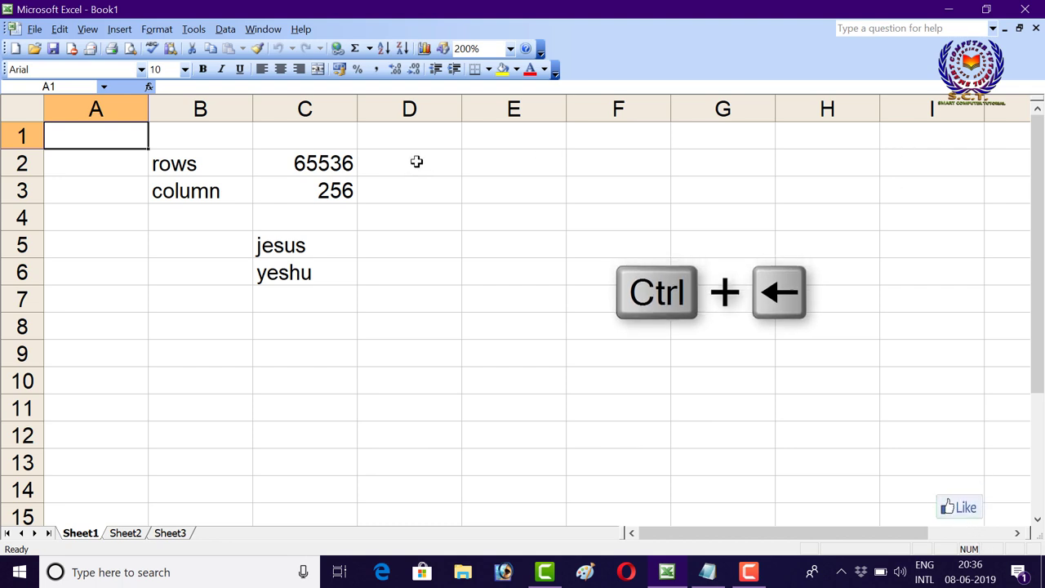
left_click(111, 107)
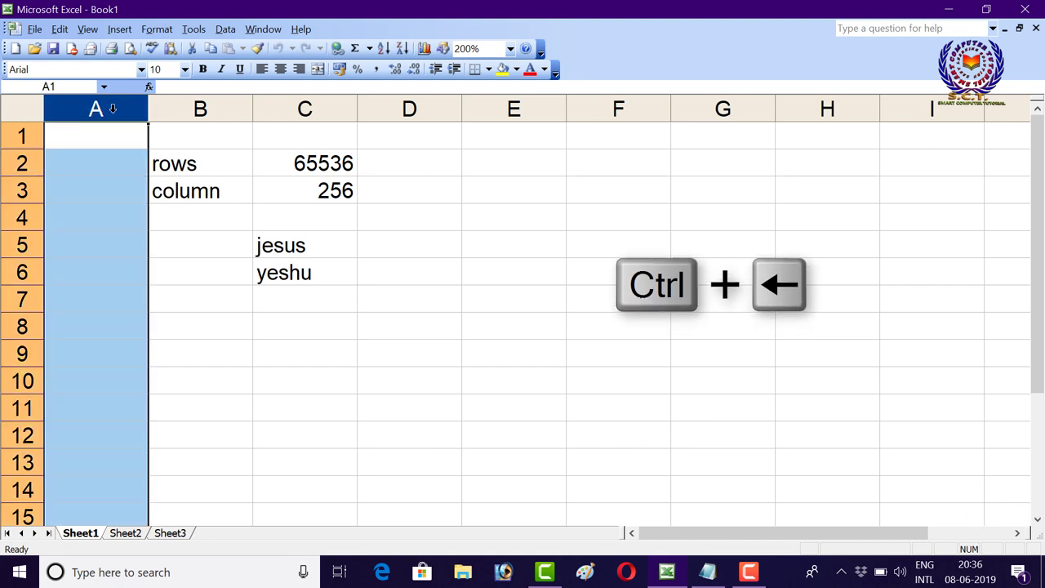
left_click(18, 164)
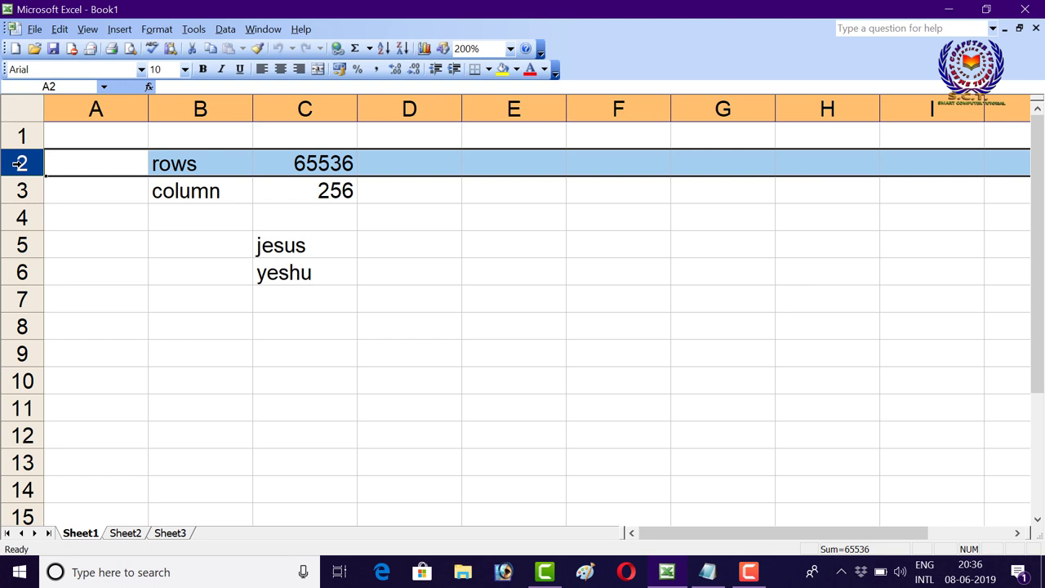
left_click(146, 240)
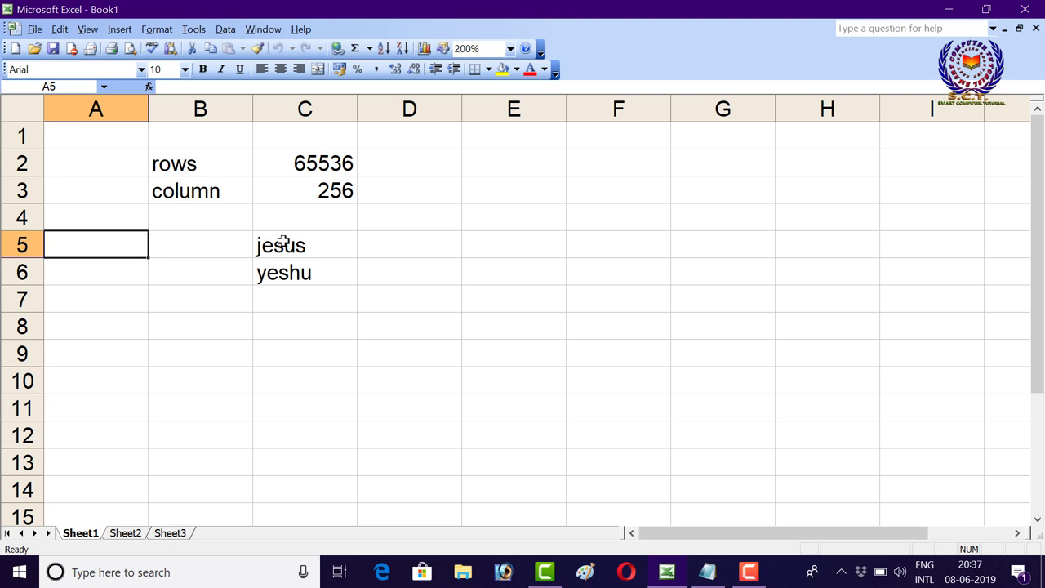
Select C5, switch to the Notepad notes, and red-box the Ctrl+down arrow and Ctrl+left notes.
left_click(310, 243)
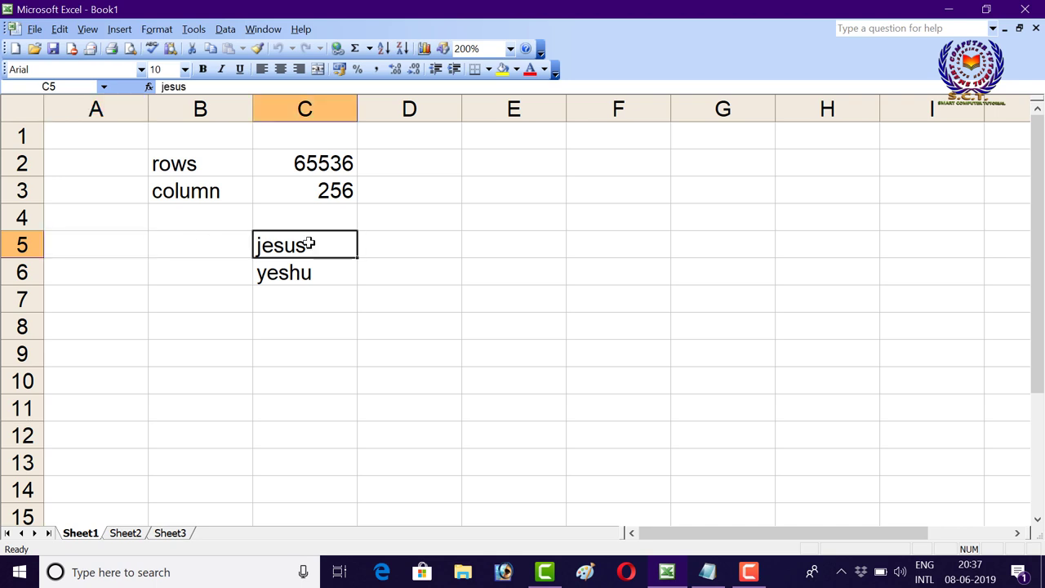
key("alt+Tab")
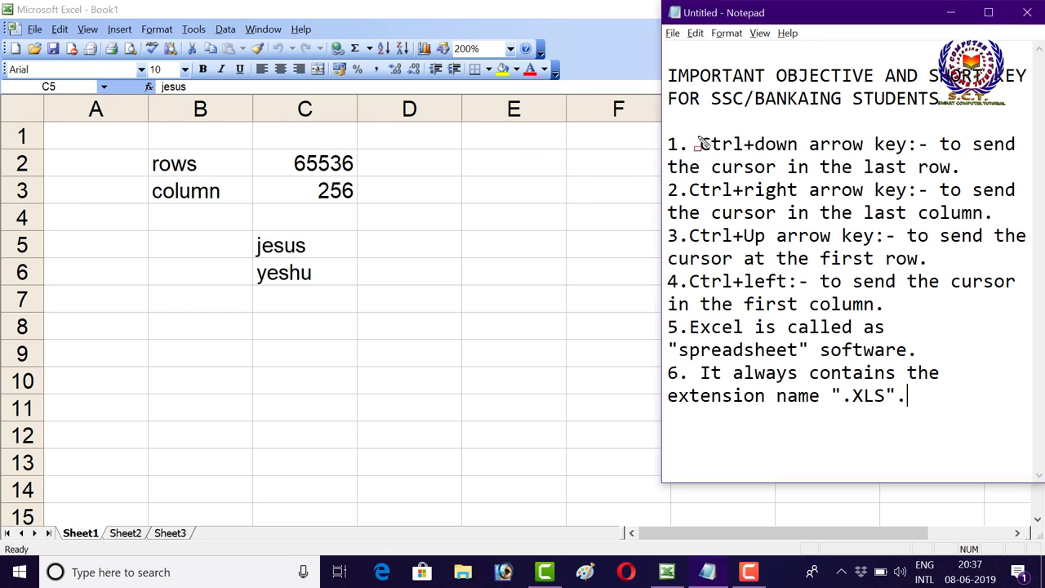
left_click_drag(699, 138, 925, 161)
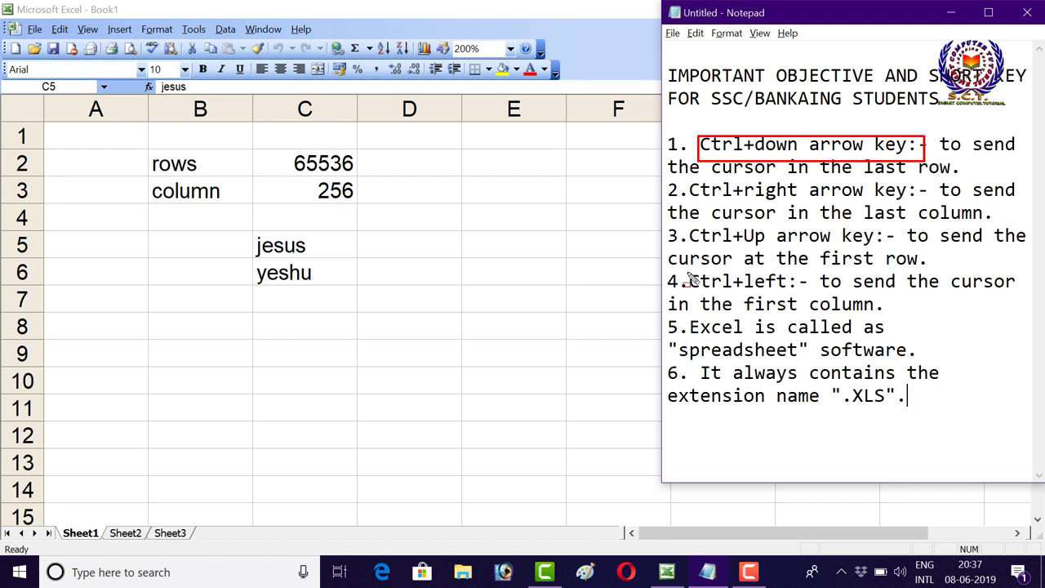
left_click_drag(687, 275, 700, 275)
left_click_drag(819, 298, 1021, 311)
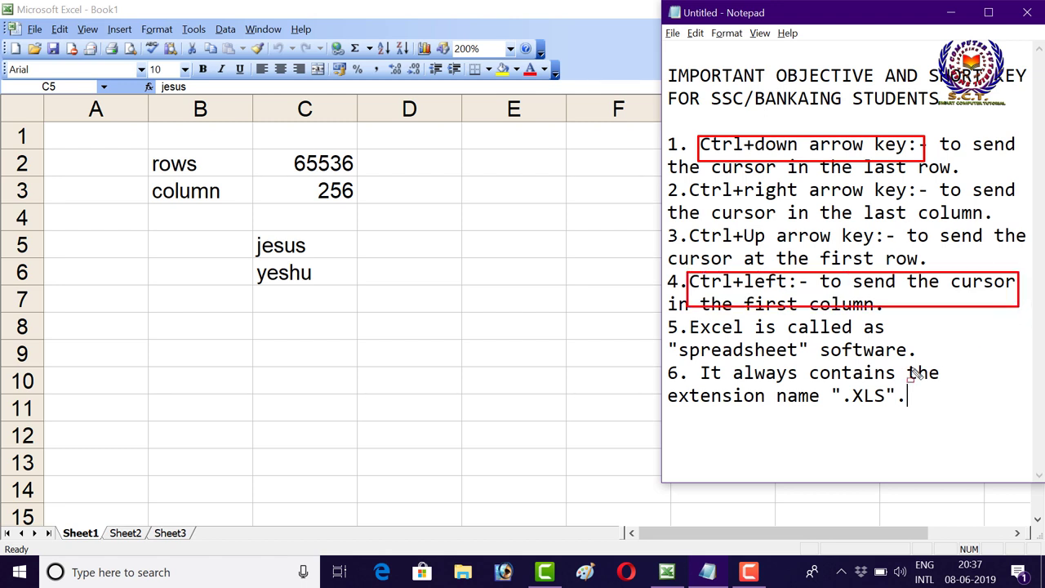
Draw red frames around the first five notes and the note about spreadsheet software.
left_click(670, 117)
mouse_move(669, 119)
left_mouse_down()
mouse_move(987, 368)
mouse_move(1037, 420)
left_mouse_up()
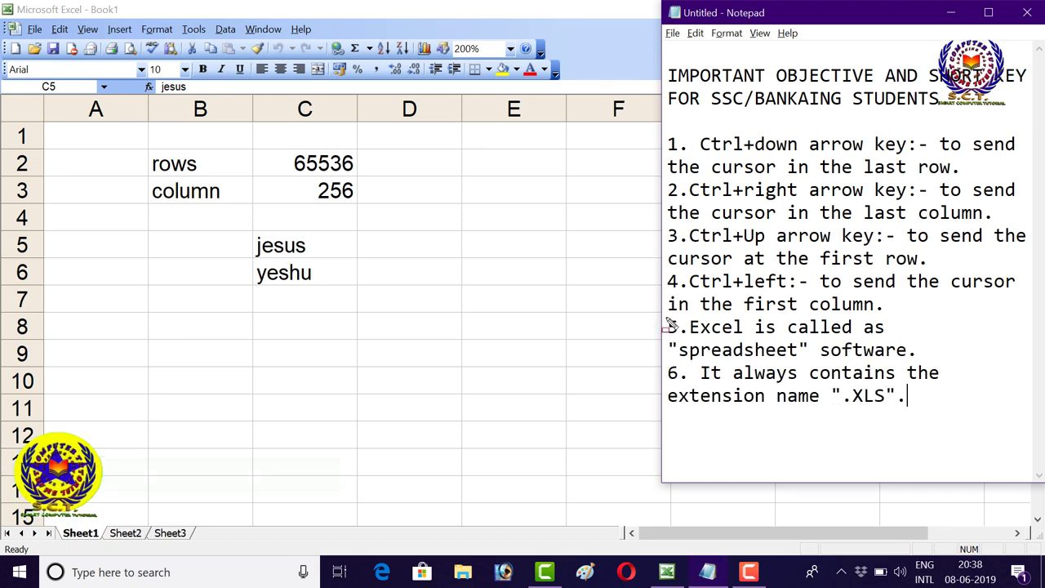
mouse_move(667, 319)
left_mouse_down()
mouse_move(691, 360)
mouse_move(916, 358)
mouse_move(943, 372)
left_mouse_up()
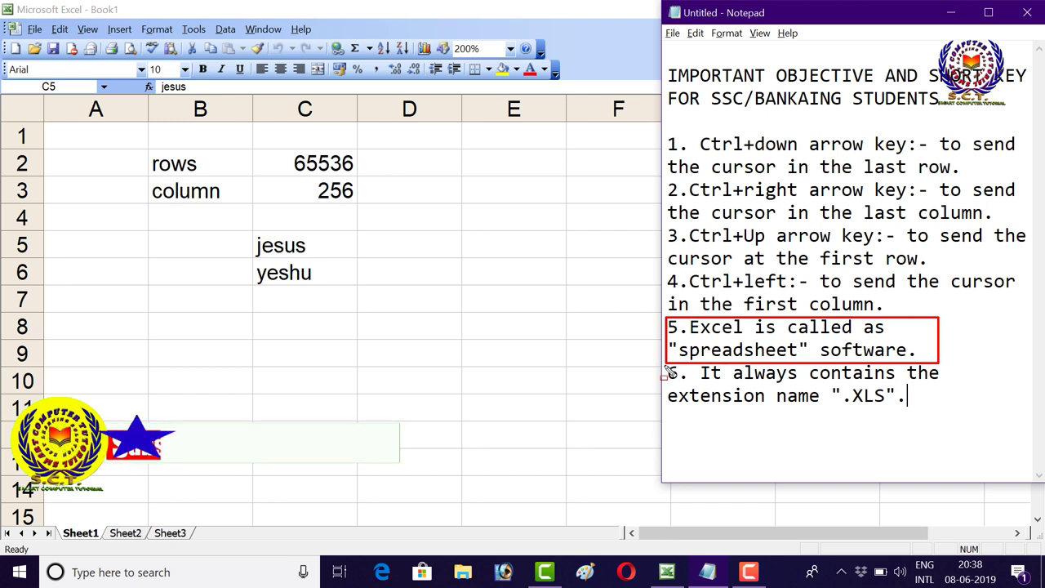
left_click_drag(665, 365, 953, 409)
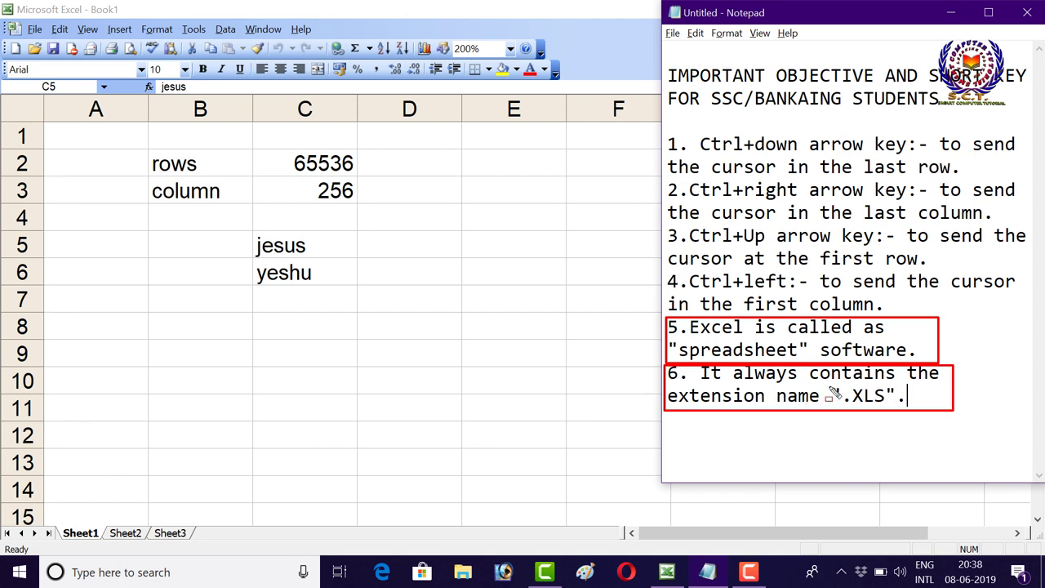
left_click_drag(865, 409, 911, 412)
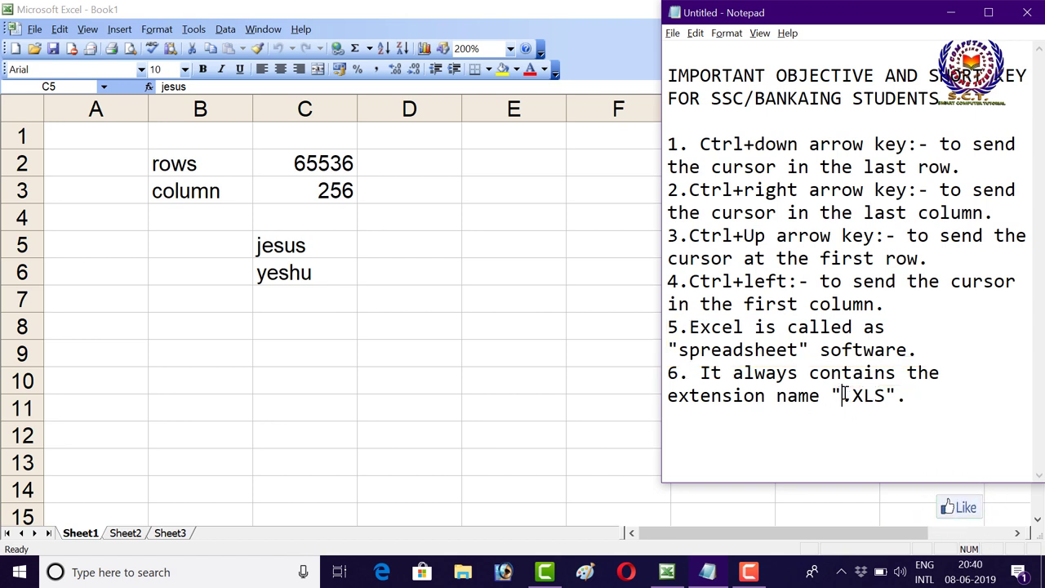
left_click_drag(842, 395, 895, 396)
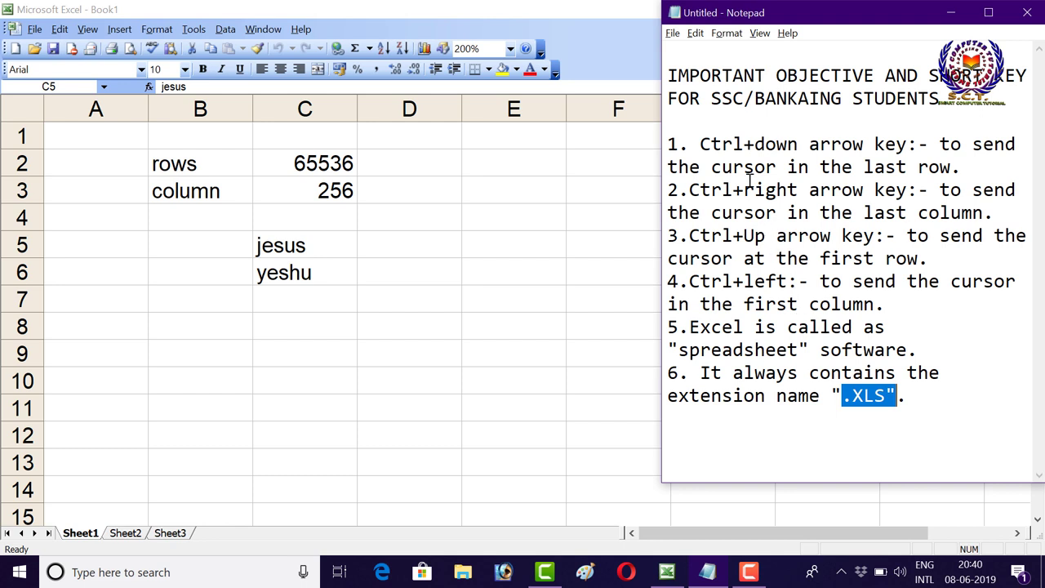
Highlight SSC/BANKAING in the Notepad heading, then return to the Excel Book1 workbook.
left_click(711, 98)
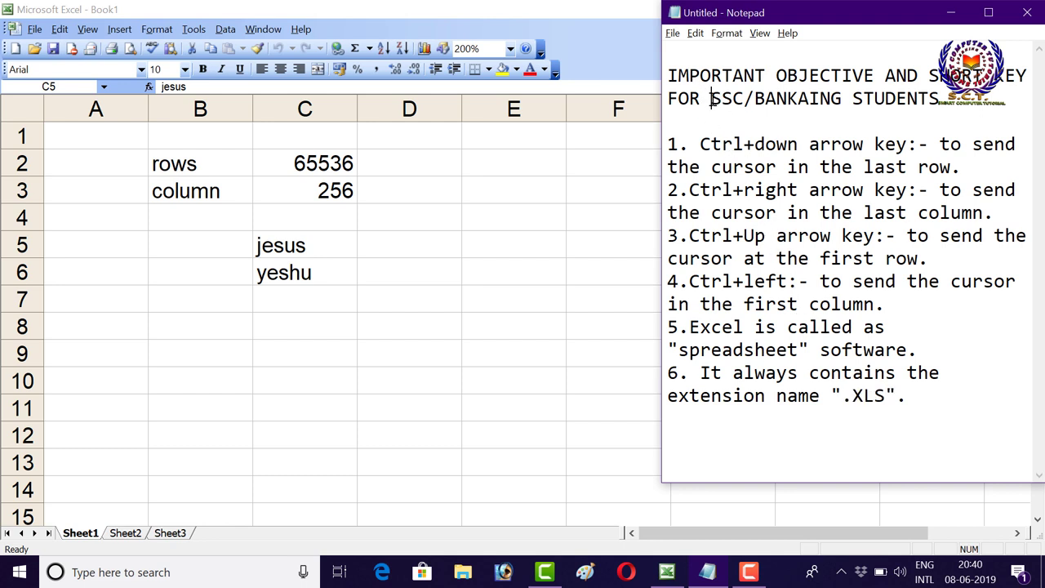
left_click_drag(711, 98, 844, 98)
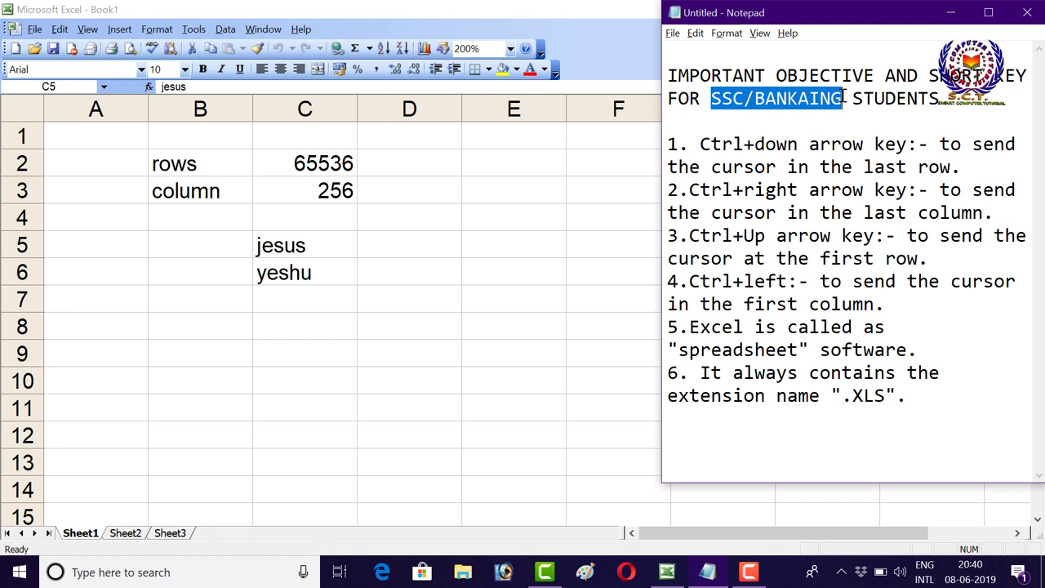
key("alt+Tab")
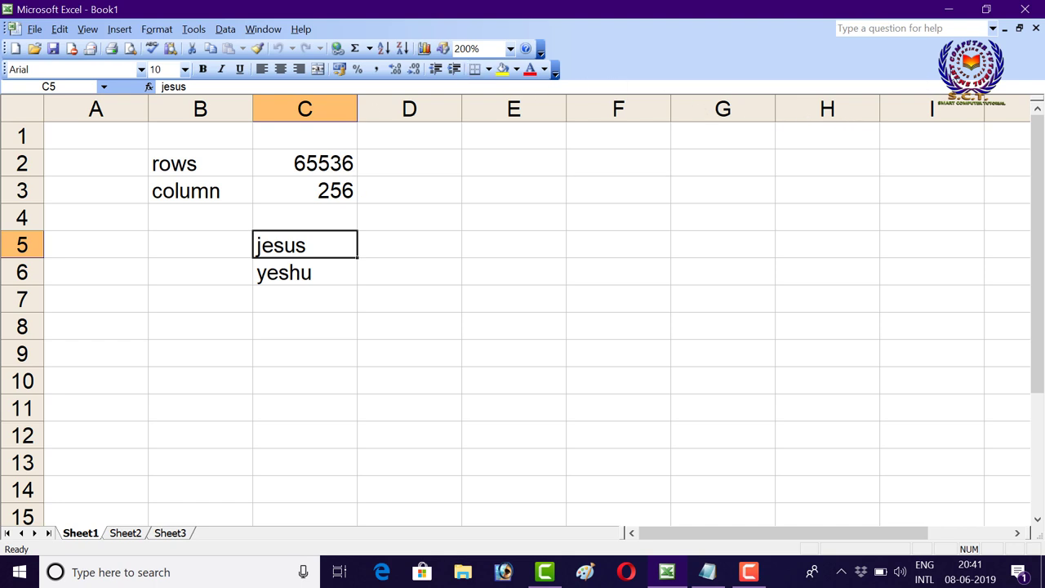
Close the Excel workbook without saving, select the EXCEL - Shortcut desktop icon, and open Start.
left_click(1026, 10)
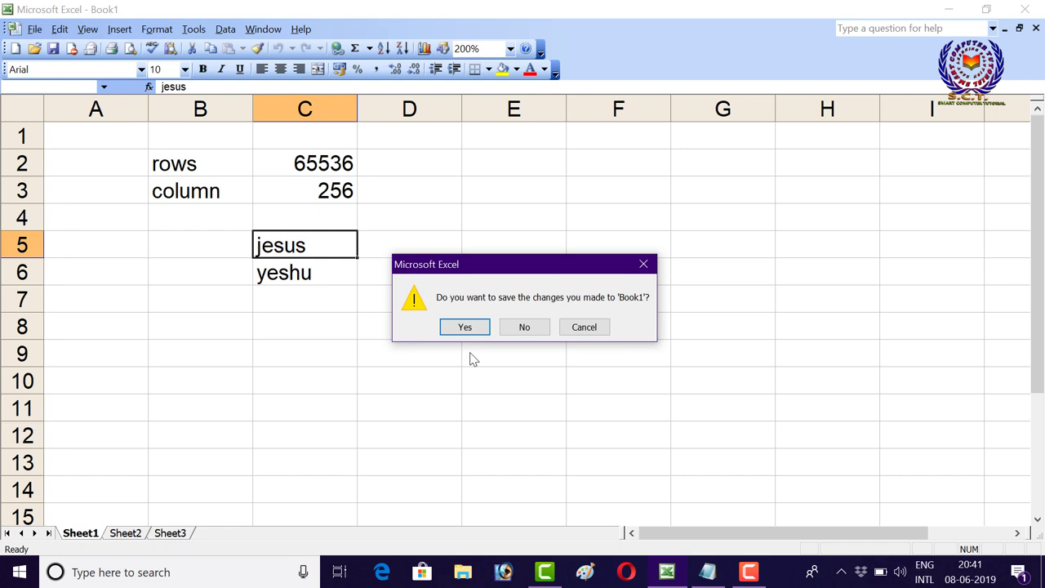
left_click(525, 327)
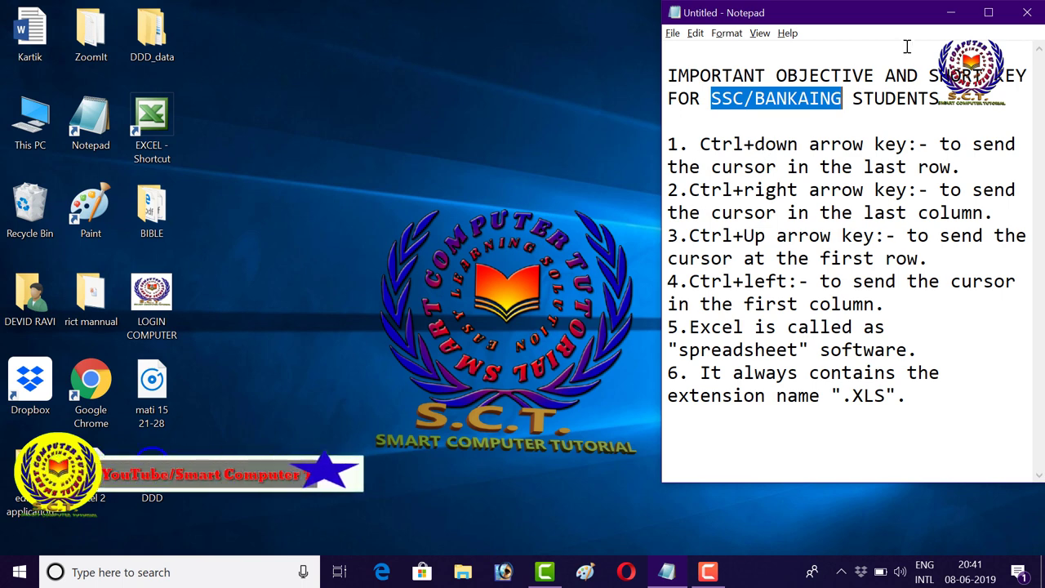
left_click(402, 155)
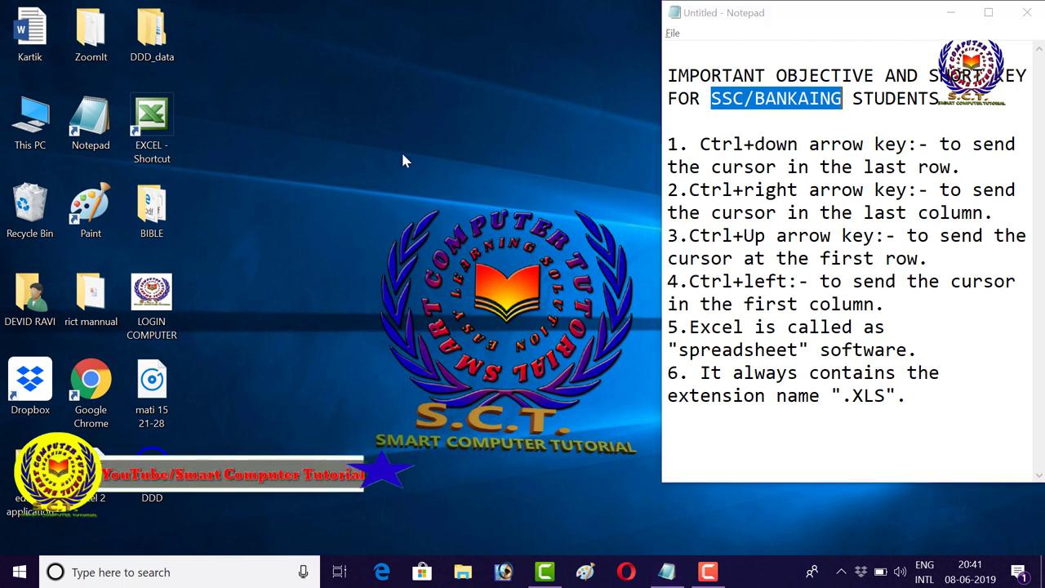
left_click(171, 124)
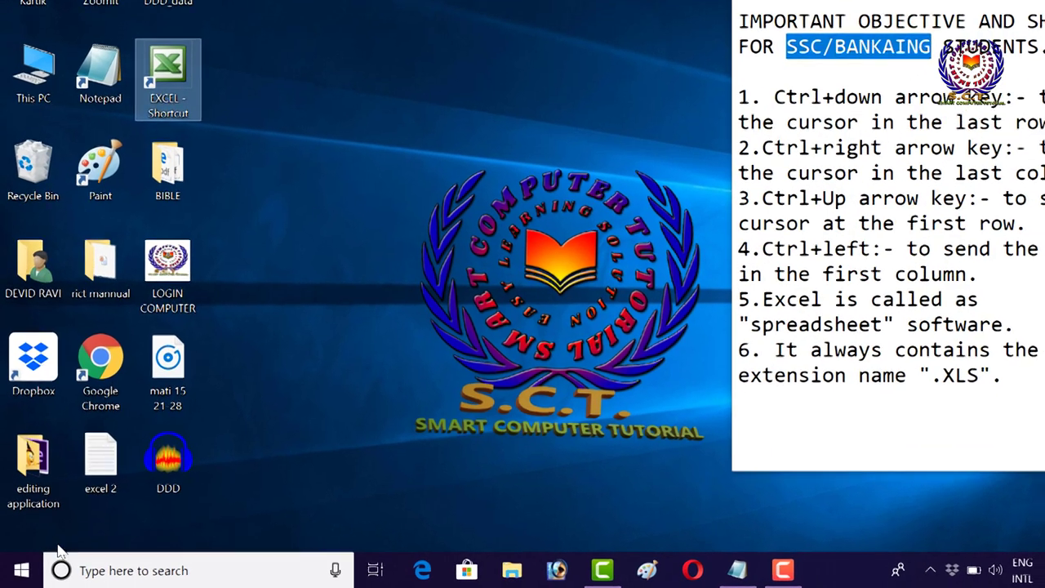
key("super")
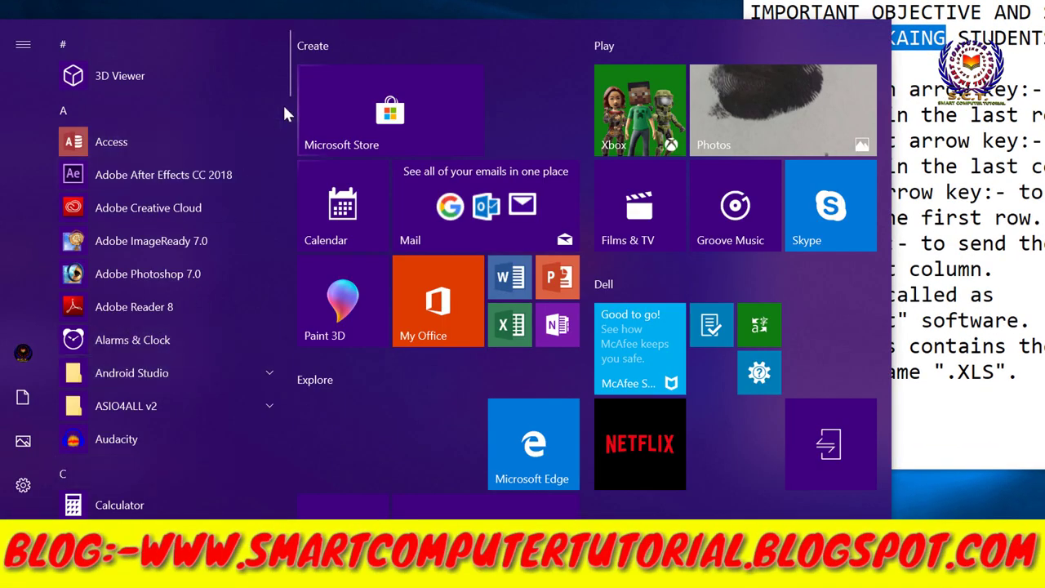
Expand the Microsoft Office folder and show the More options for Microsoft Office Excel 2003.
mouse_move(283, 90)
mouse_move(285, 87)
left_mouse_down()
mouse_move(287, 156)
mouse_move(261, 279)
left_mouse_up()
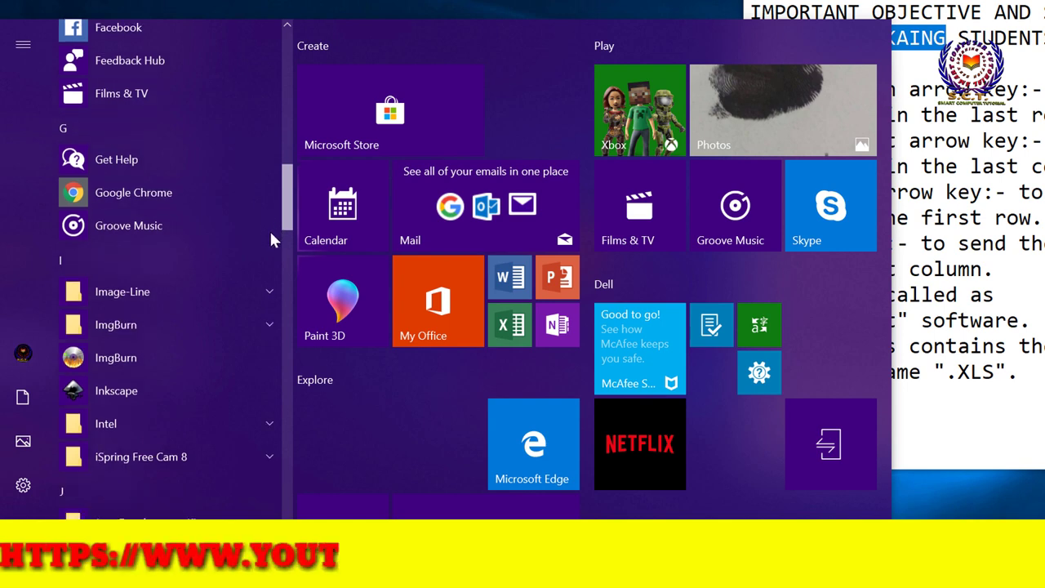
scroll(260, 283, "down", 5)
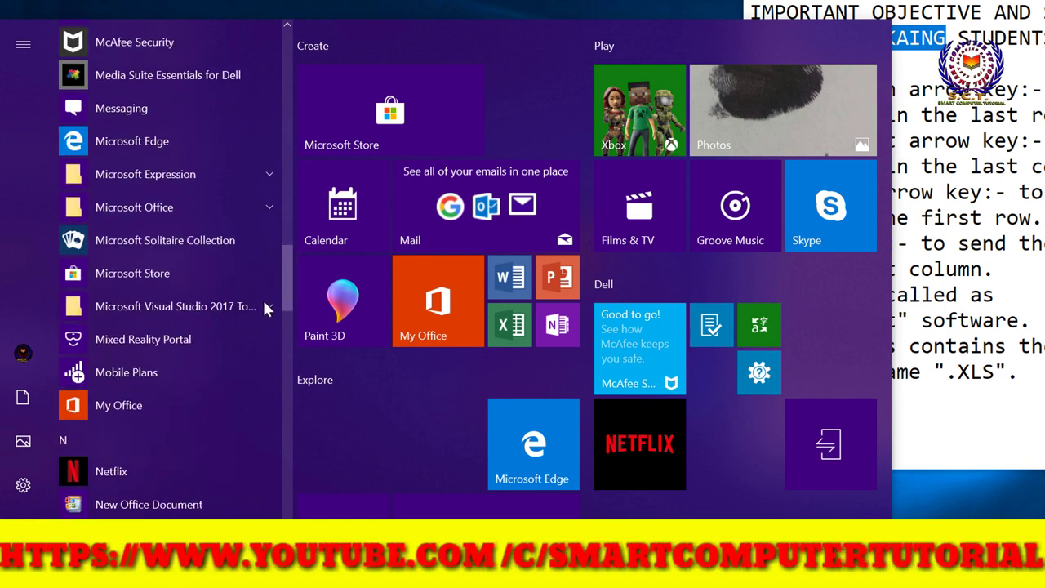
left_click(271, 207)
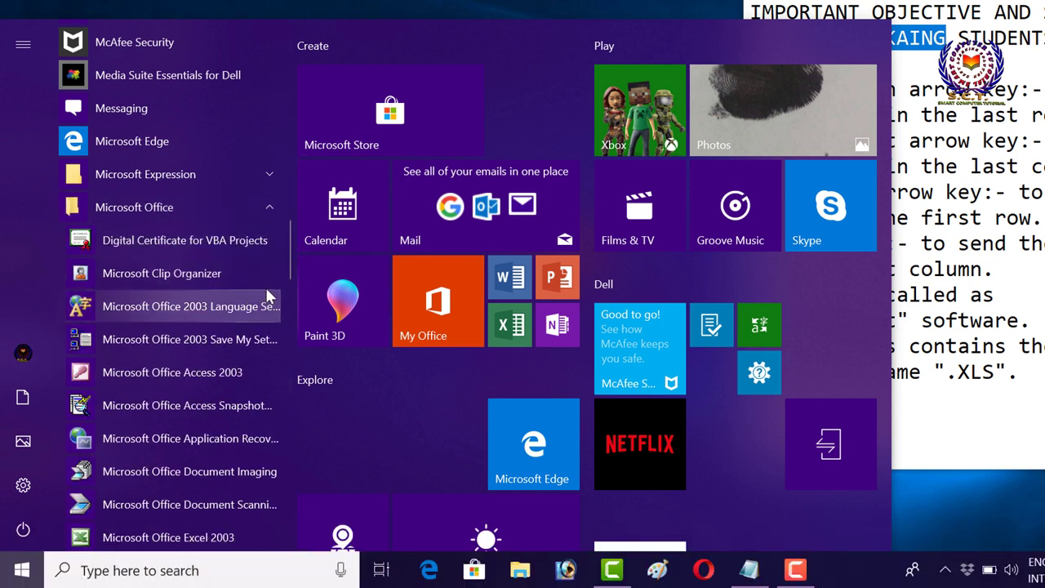
left_click_drag(290, 266, 290, 301)
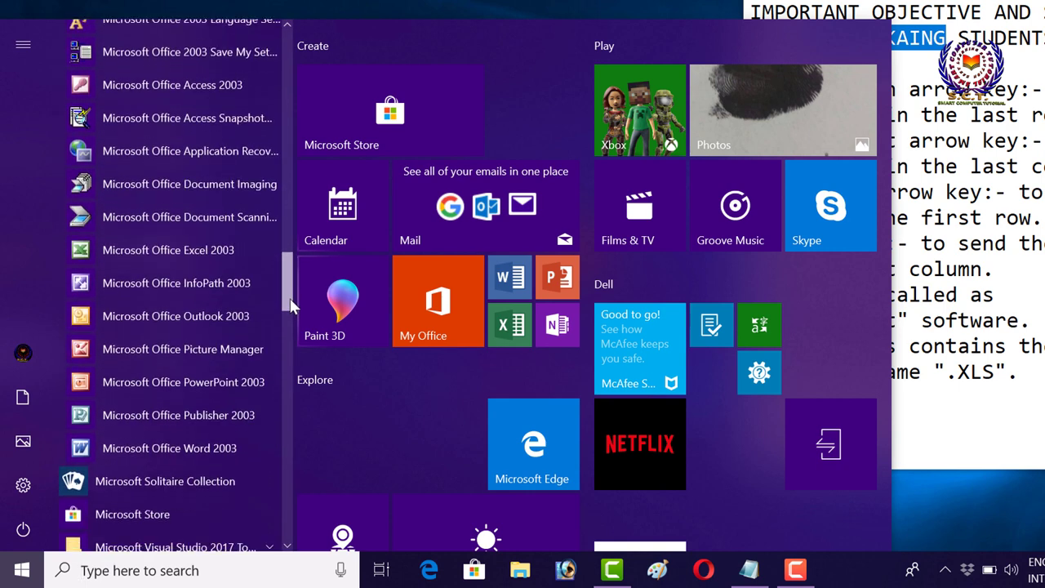
right_click(185, 256)
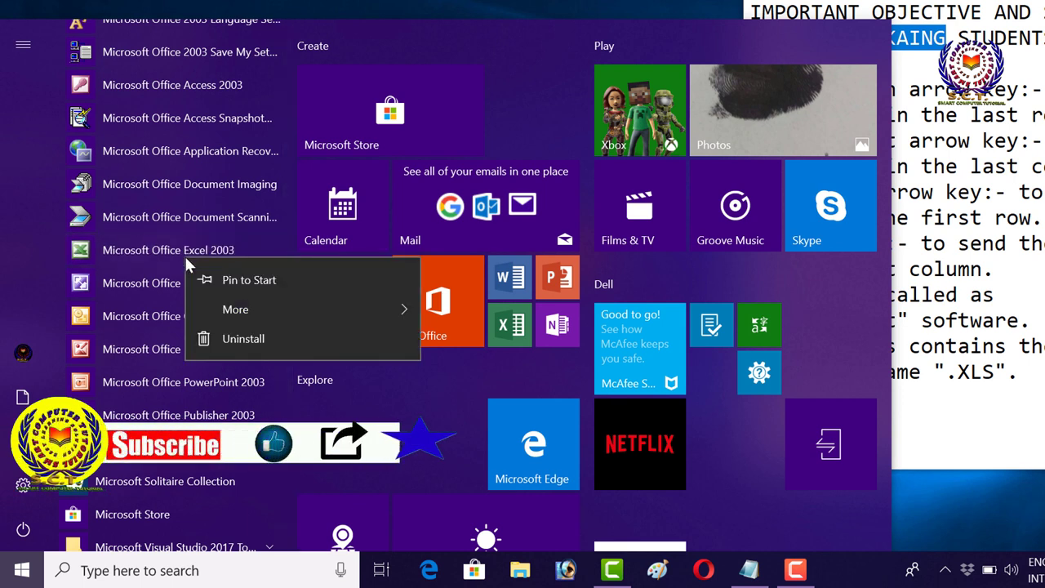
mouse_move(270, 308)
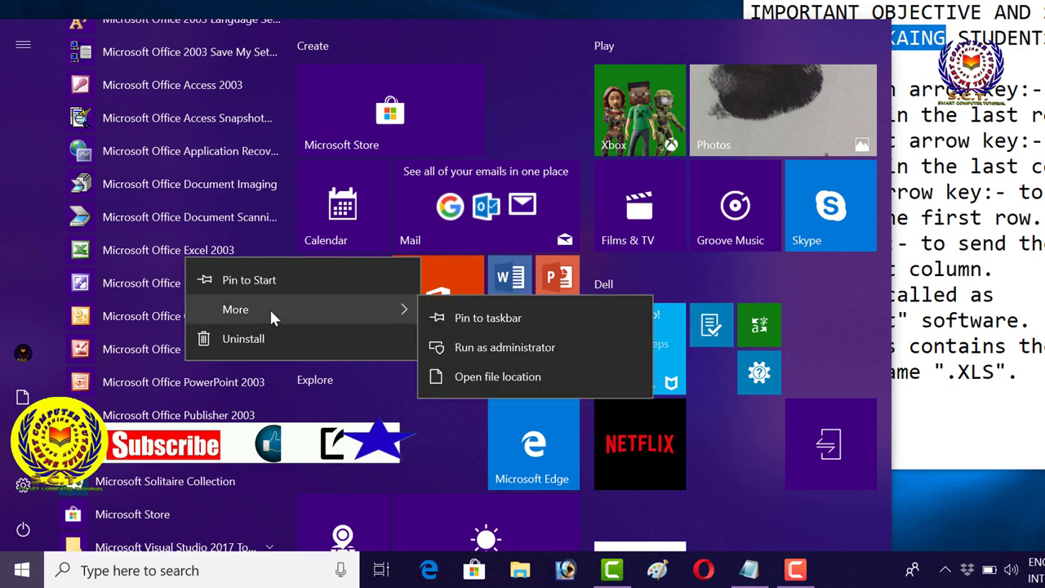
Open Excel 2003's file location and show the Microsoft Office Excel 2003 shortcut's Properties.
left_click(480, 377)
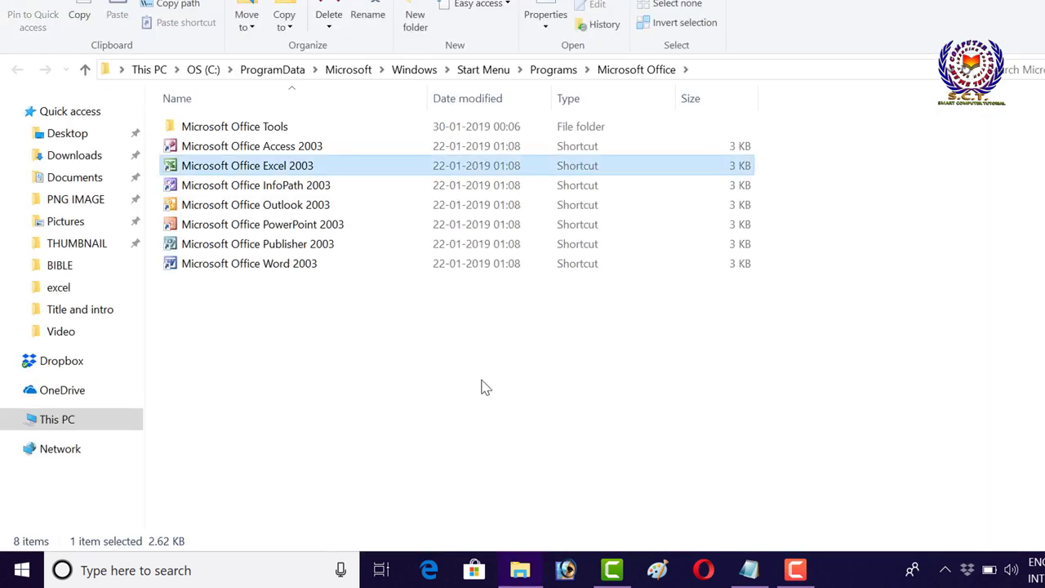
left_click(229, 316)
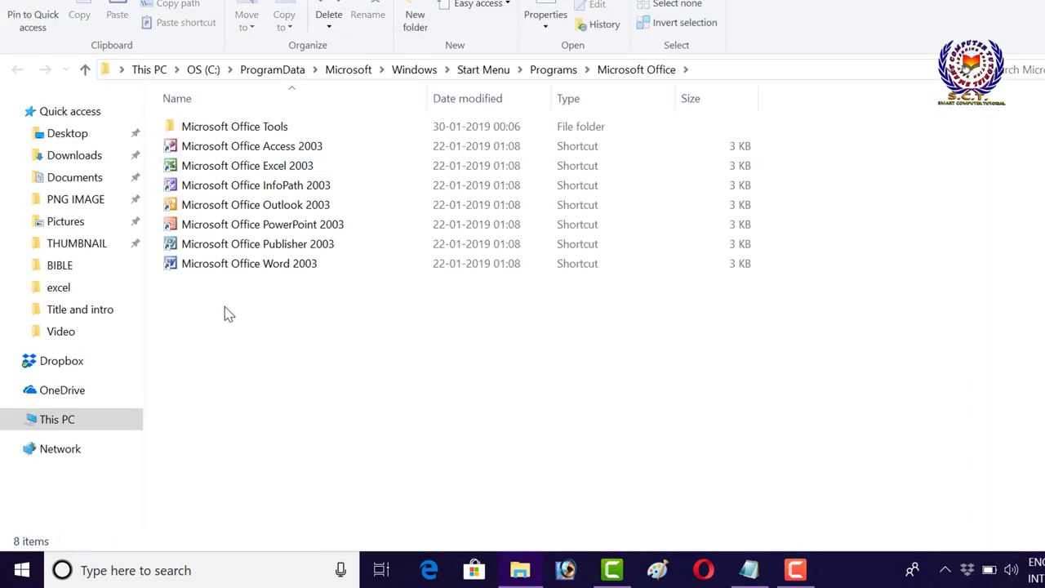
left_click(196, 172)
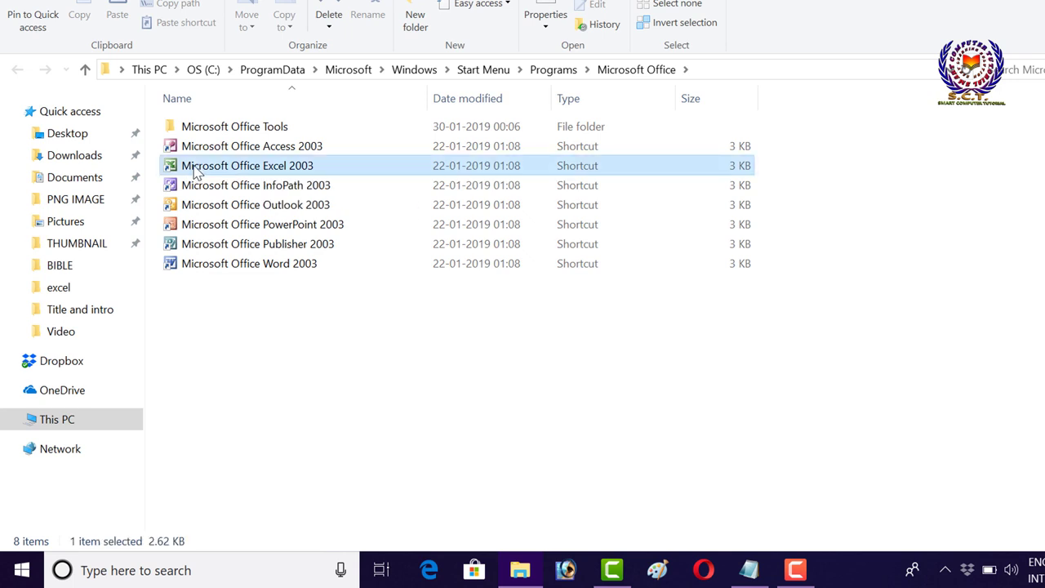
right_click(196, 172)
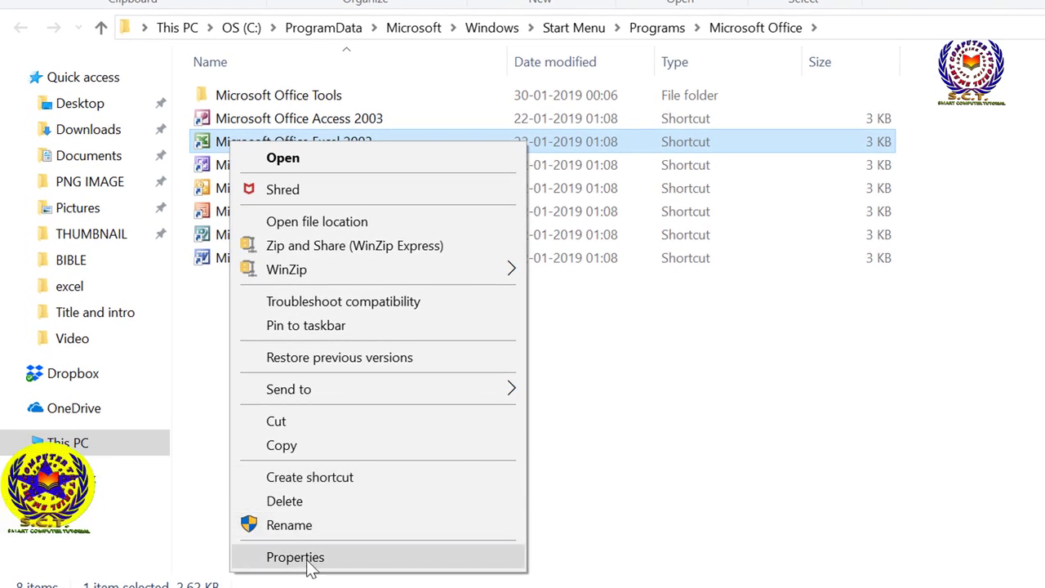
left_click(296, 558)
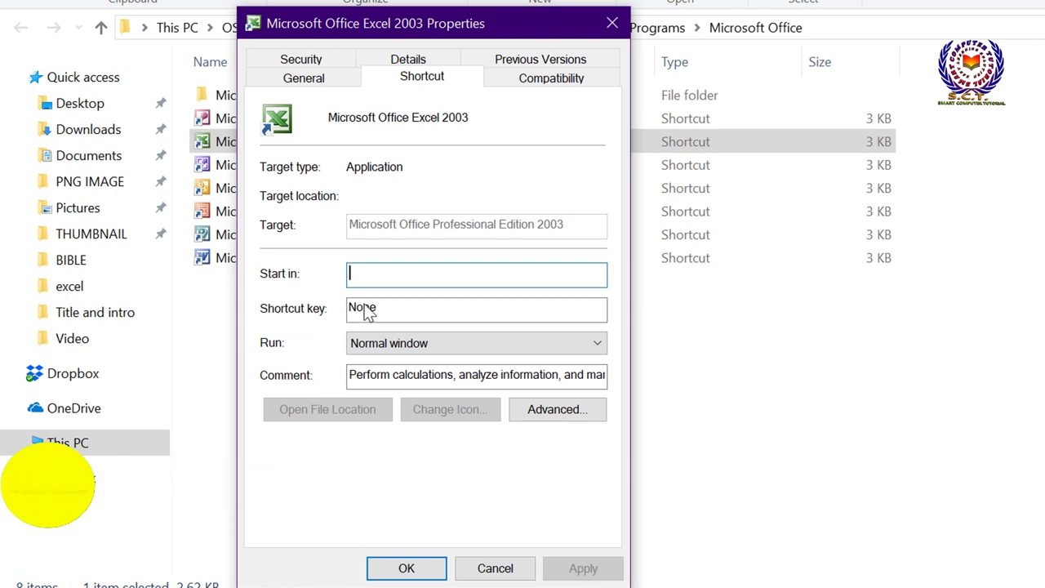
Set the Excel 2003 shortcut key to CTRL + ALT + 1, after trying 2 and 3.
left_click(409, 308)
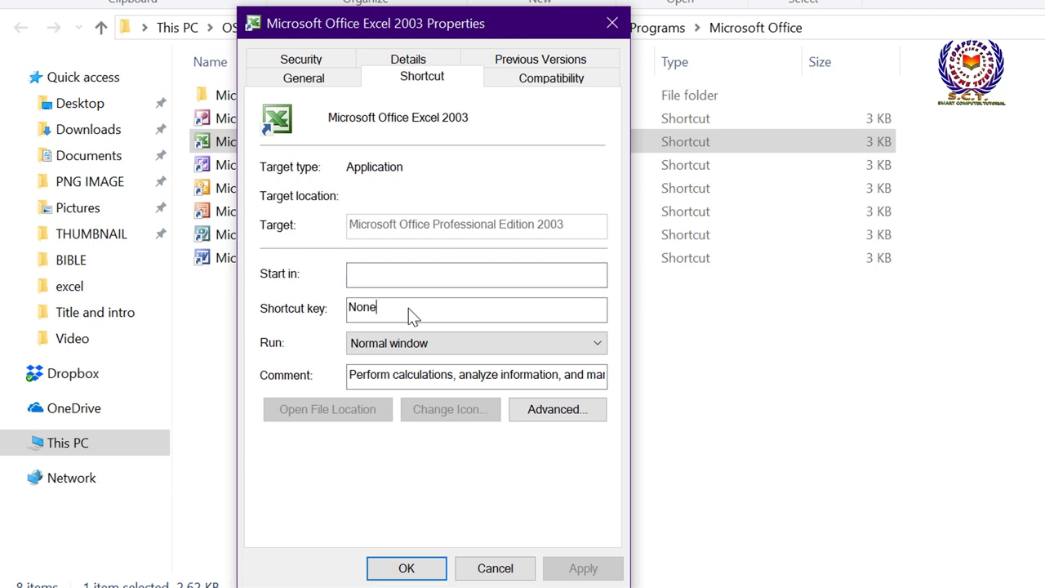
key("ctrl+alt")
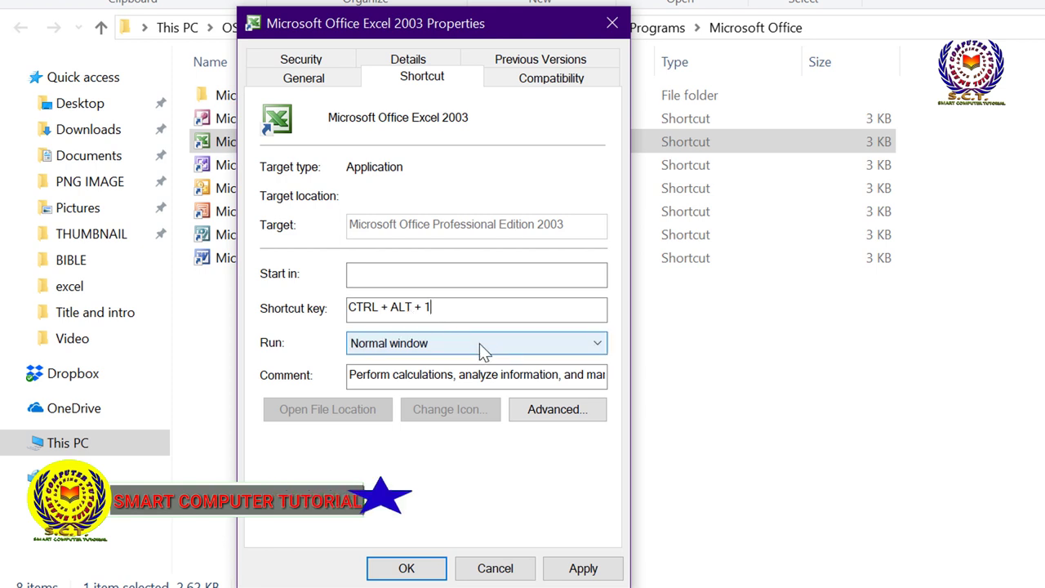
key("BackSpace")
key("ctrl+alt")
key("ctrl+alt+2")
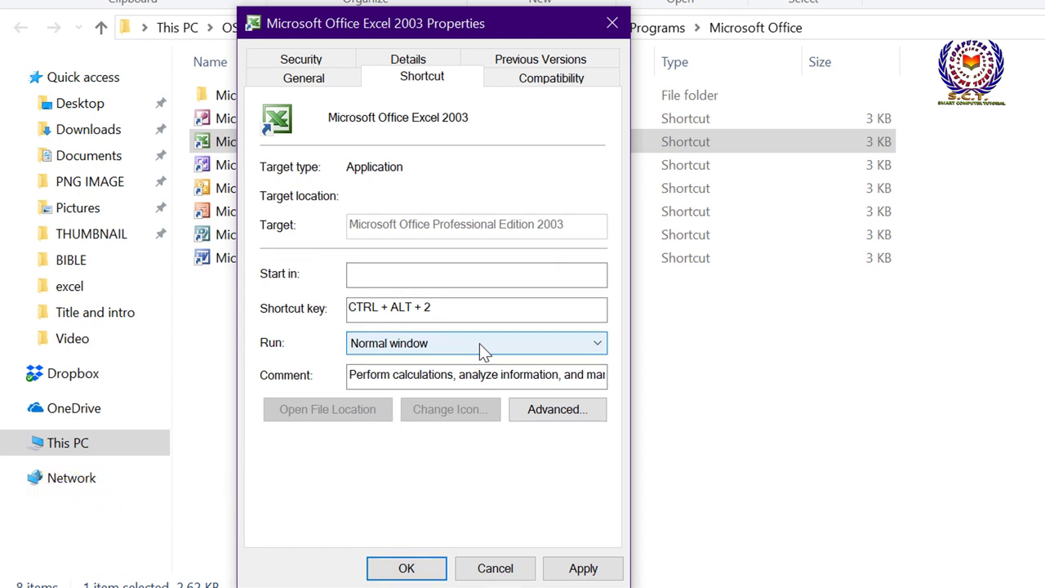
key("BackSpace")
key("ctrl+alt+3")
key("BackSpace")
key("ctrl+alt+1")
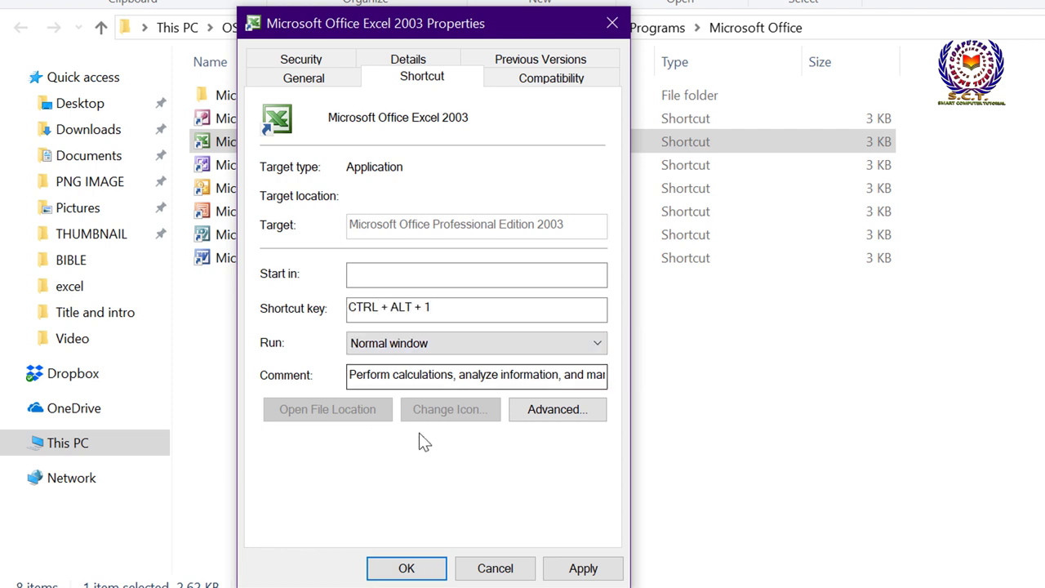
Apply the new shortcut key with administrator permission and close the Properties with OK.
left_click(557, 568)
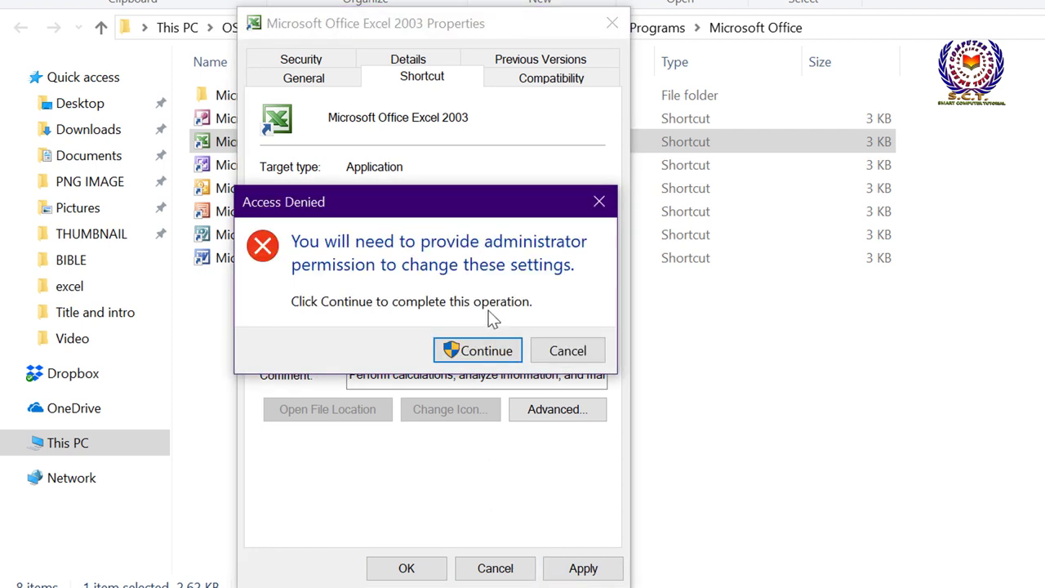
left_click(480, 352)
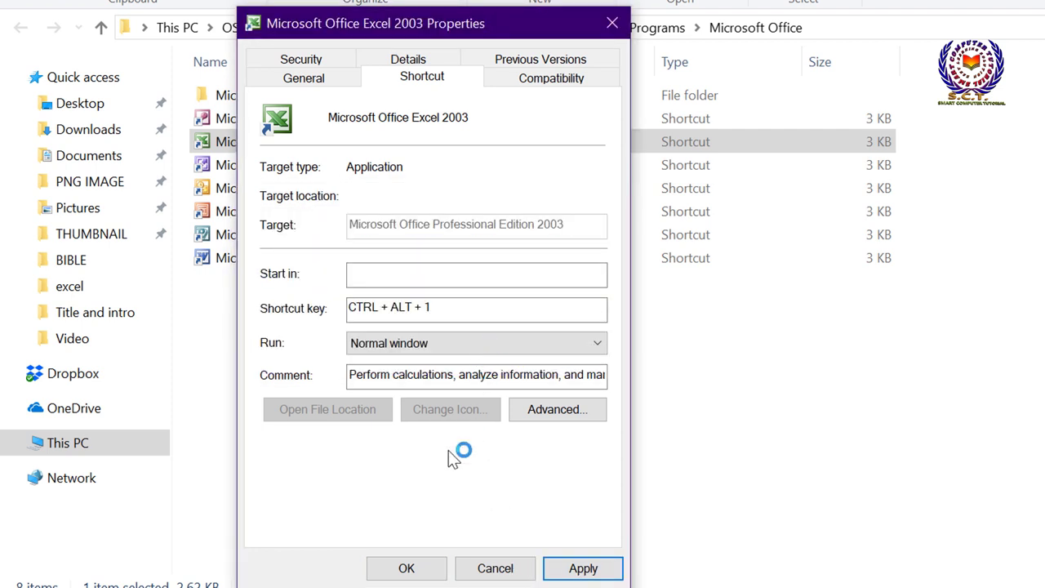
left_click(394, 572)
left_click(400, 572)
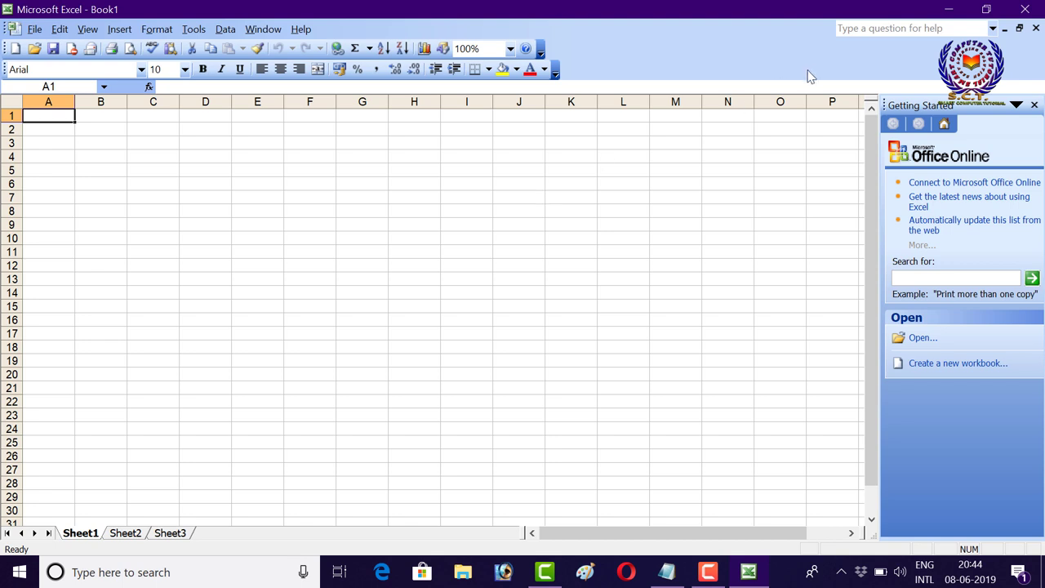
Close Excel, then relaunch Excel 2003 to a fresh blank Book1.
left_click(1026, 11)
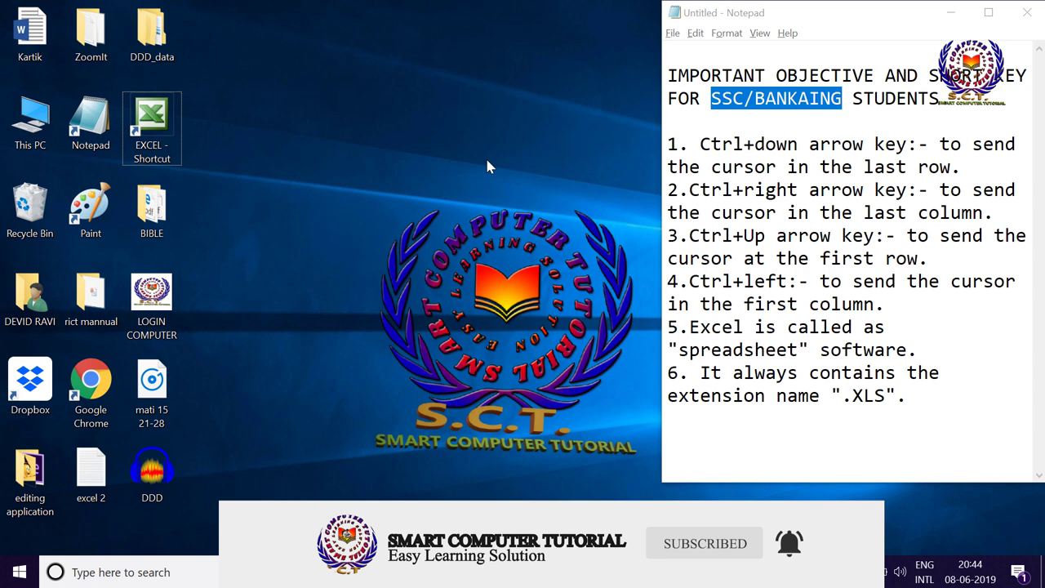
key("Return")
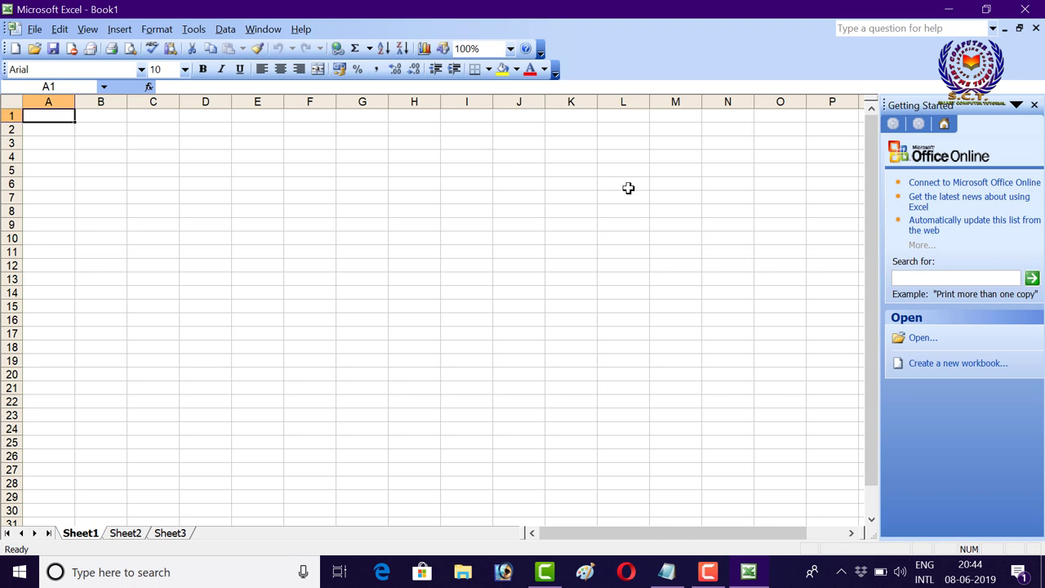
Close the Getting Started task pane, then exit Excel.
left_click(1034, 108)
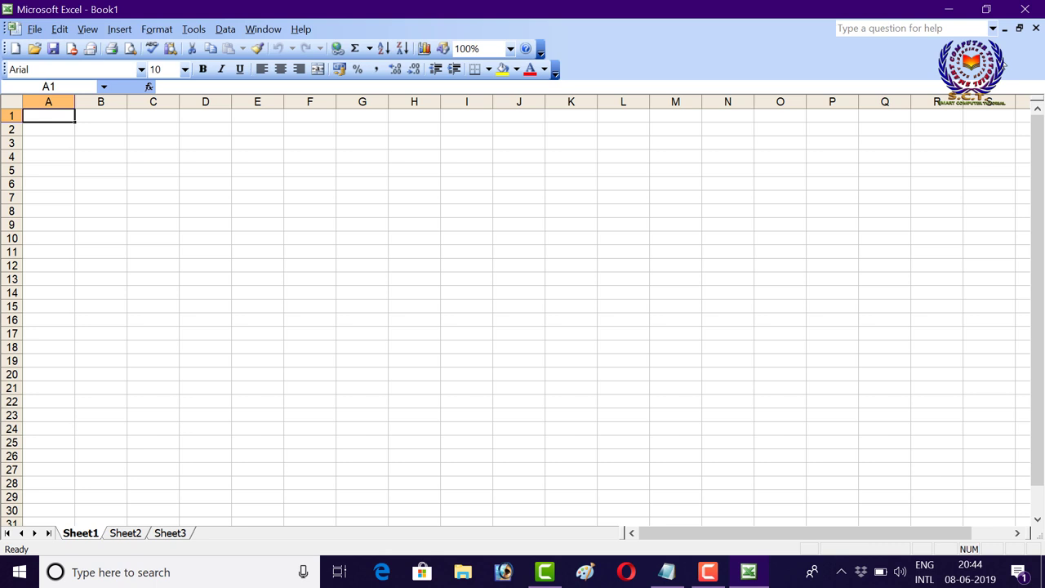
left_click(1031, 11)
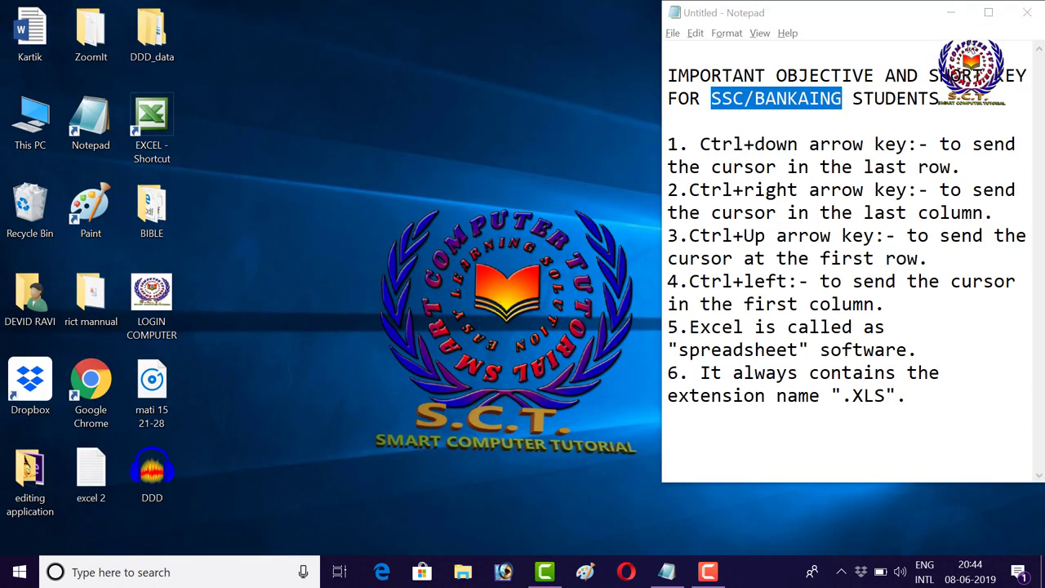
Close the untitled Notepad shortcut notes, choosing Don't Save.
left_click(1028, 13)
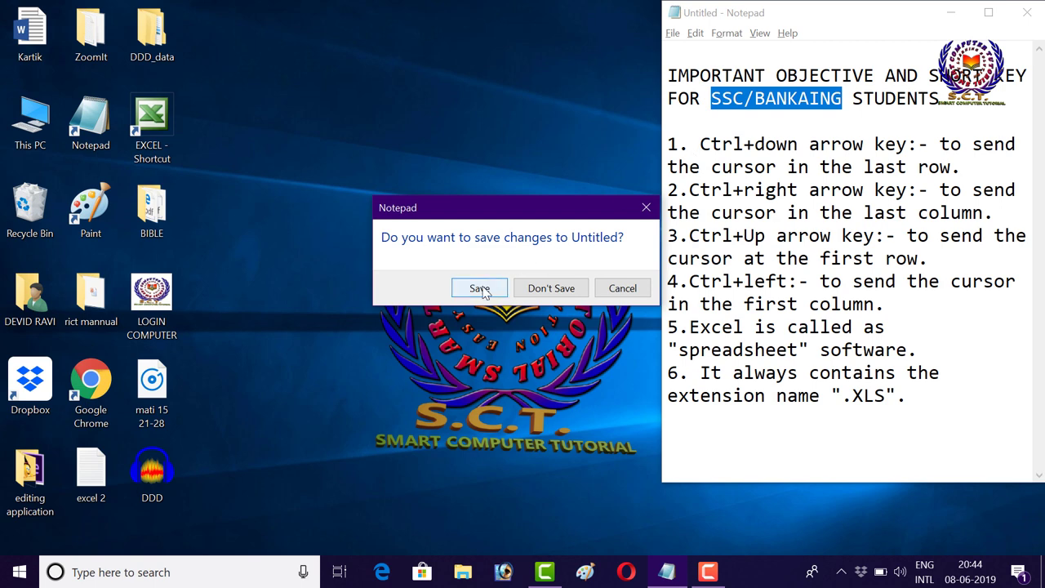
left_click(560, 295)
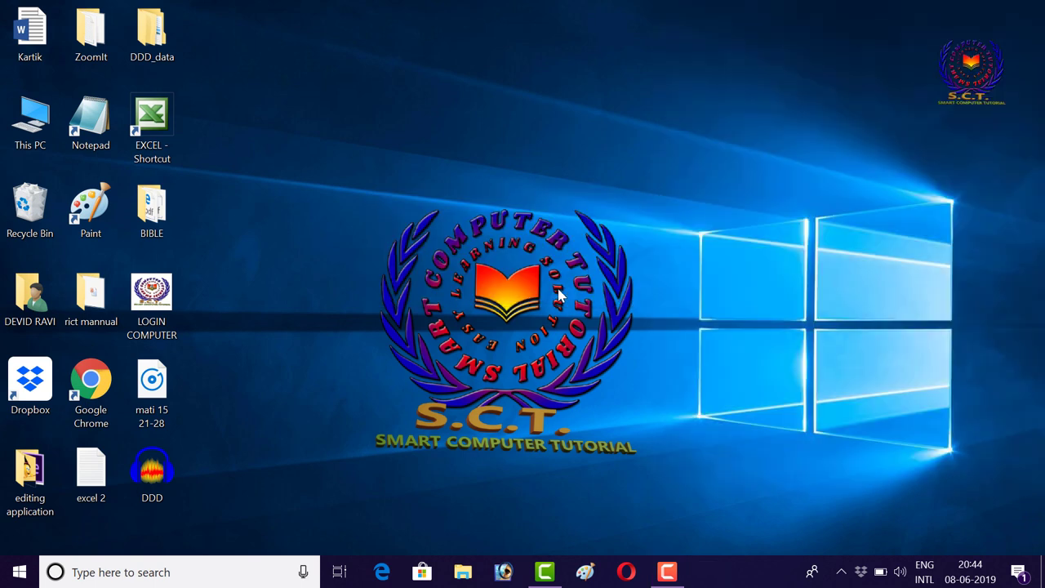